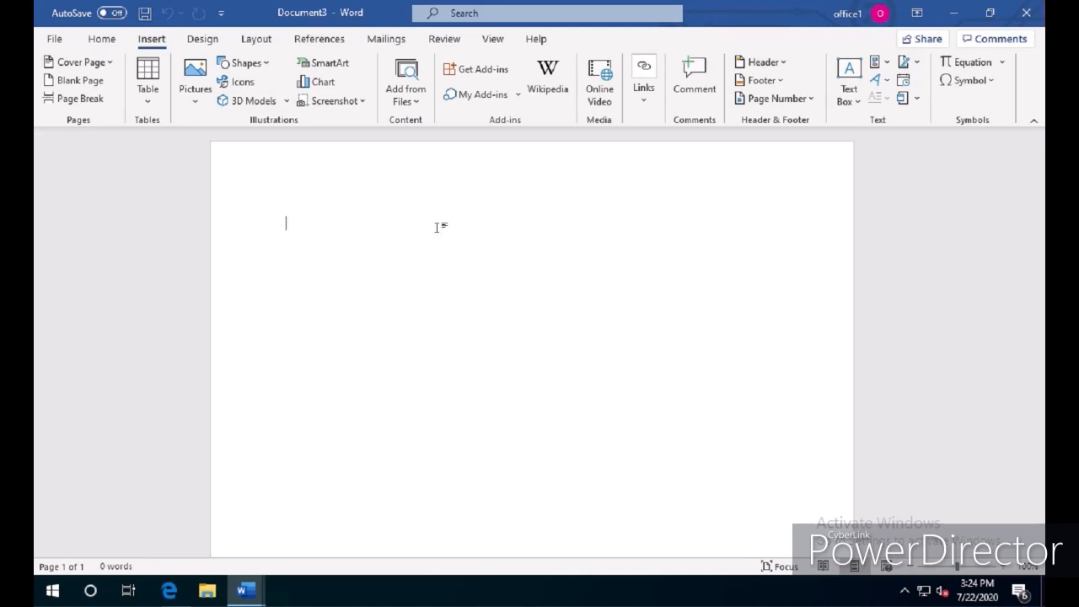
# Add a header to the document using the built-in Blank layout
pyautogui.click(101, 38)
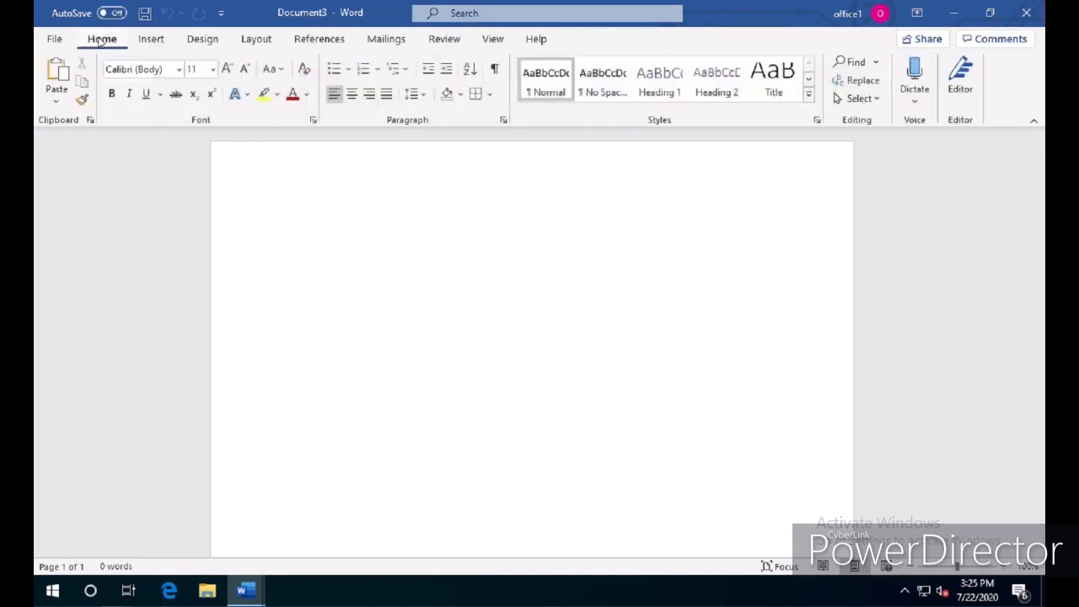
pyautogui.click(152, 42)
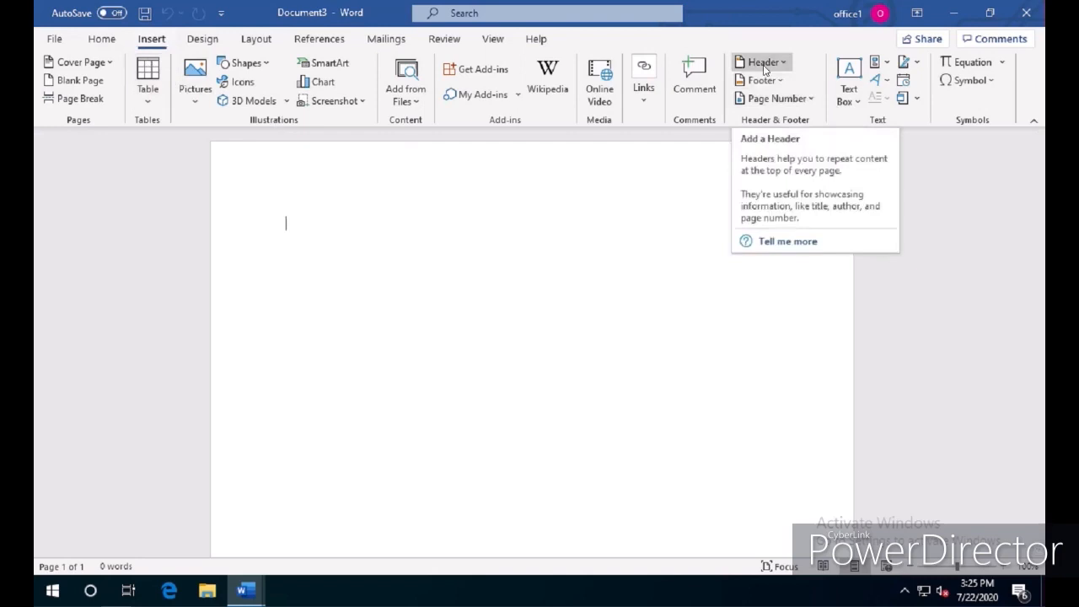
pyautogui.click(763, 65)
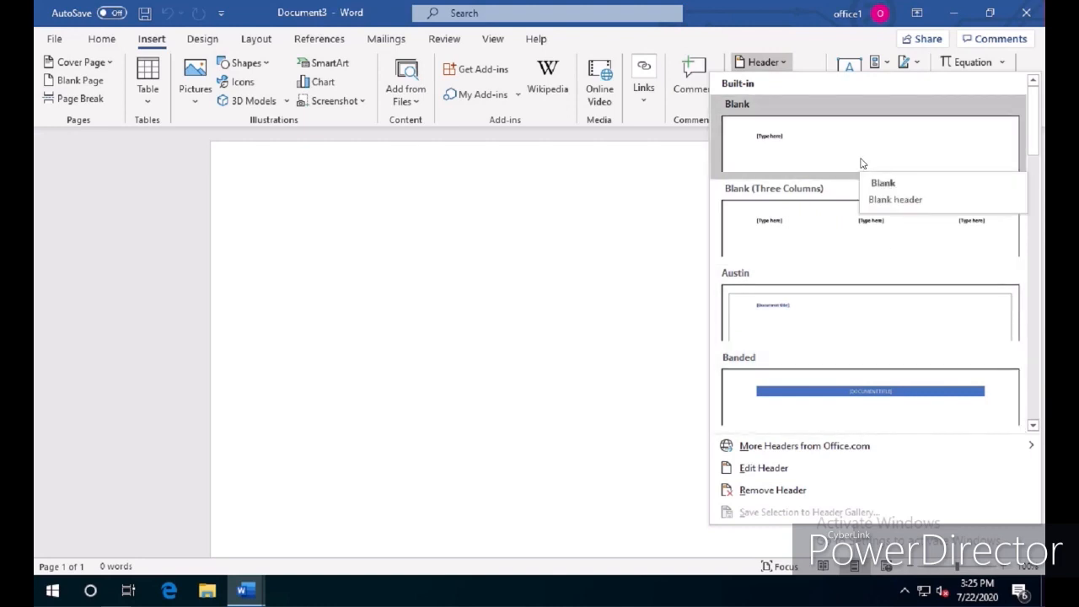
pyautogui.click(862, 163)
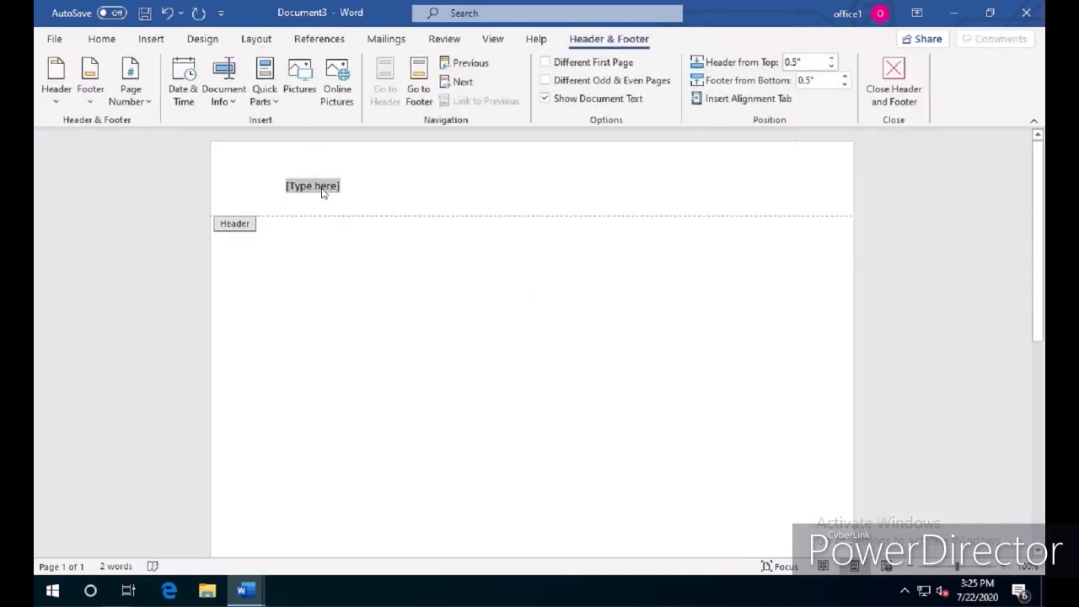
# Insert the Cybersecurelogo V2 EMAIL picture from the Desktop into the header, shrink it to about 0.65" by 1.55", and return to the body
pyautogui.click(307, 92)
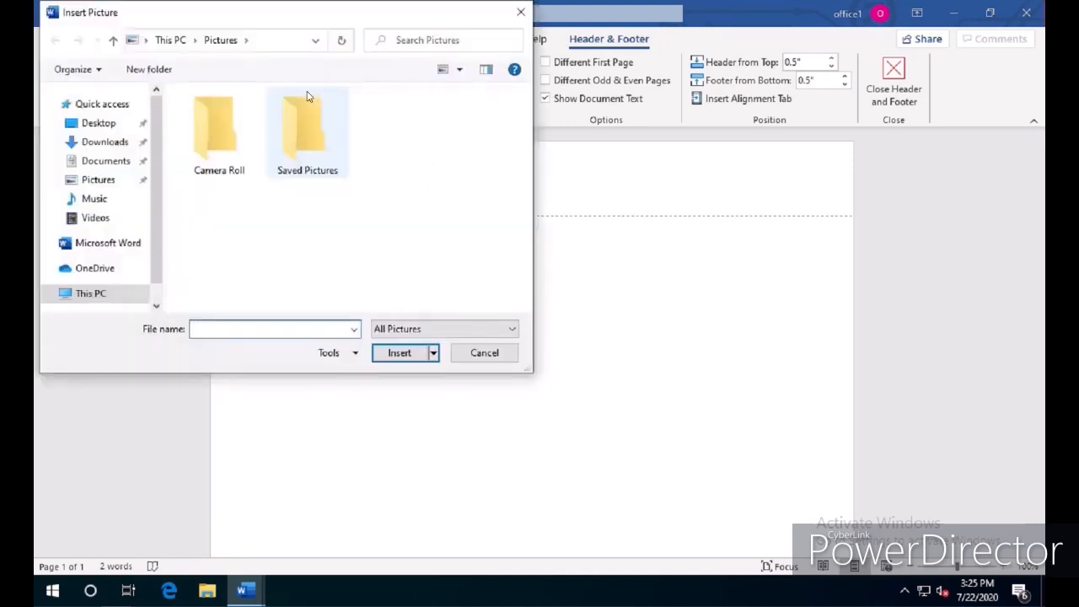
pyautogui.click(100, 123)
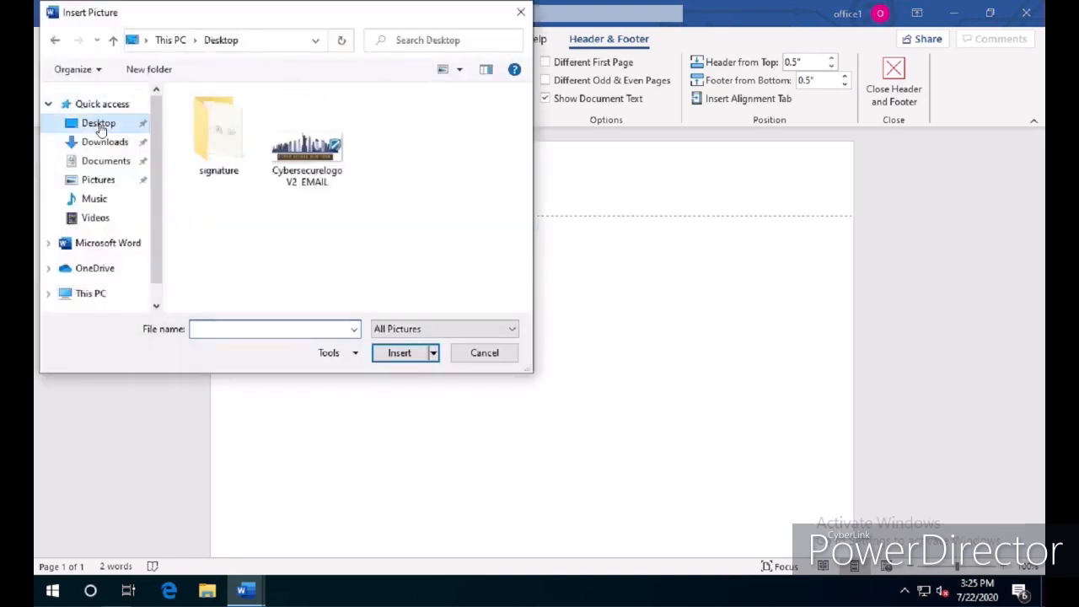
pyautogui.doubleClick(312, 147)
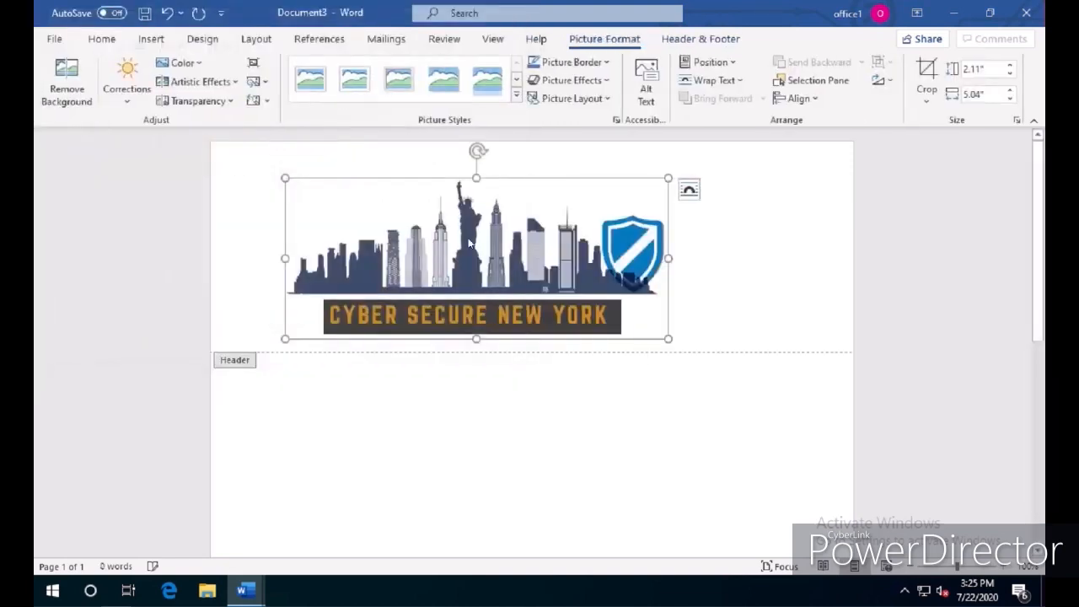
pyautogui.moveTo(668, 339); pyautogui.dragTo(406, 221)
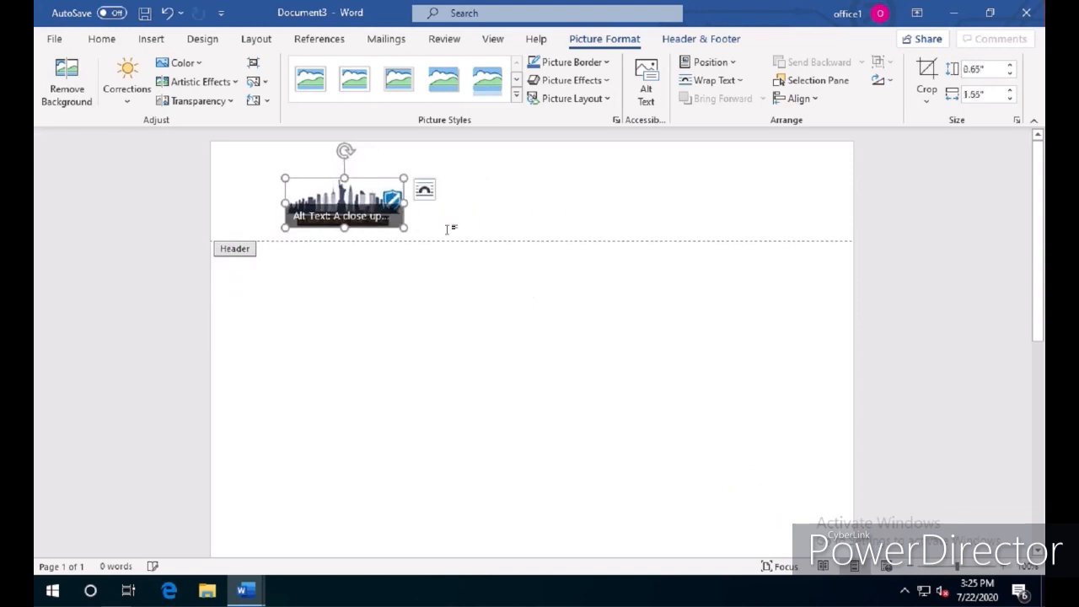
pyautogui.doubleClick(477, 293)
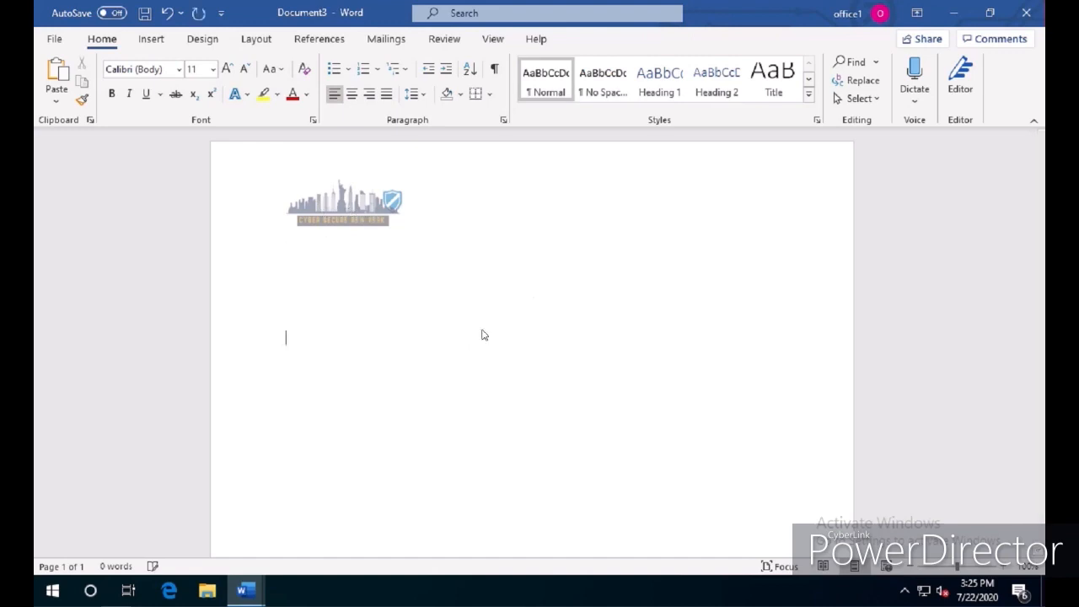
# Add blank lines until a second page starts to check the repeated header logo, and remove the blank lines
pyautogui.press('Return')
pyautogui.press('Return')
pyautogui.press('Return')
pyautogui.press('Return')
pyautogui.press('Return')
pyautogui.press('Return')
pyautogui.press('Return')
pyautogui.press('Return')
pyautogui.press('Return')
pyautogui.press('Return')
pyautogui.press('Return')
pyautogui.press('Return')
pyautogui.press('Return')
pyautogui.press('Return')
pyautogui.press('Return')
pyautogui.press('Return')
pyautogui.press('Return')
pyautogui.press('Return')
pyautogui.press('Return')
pyautogui.press('Return')
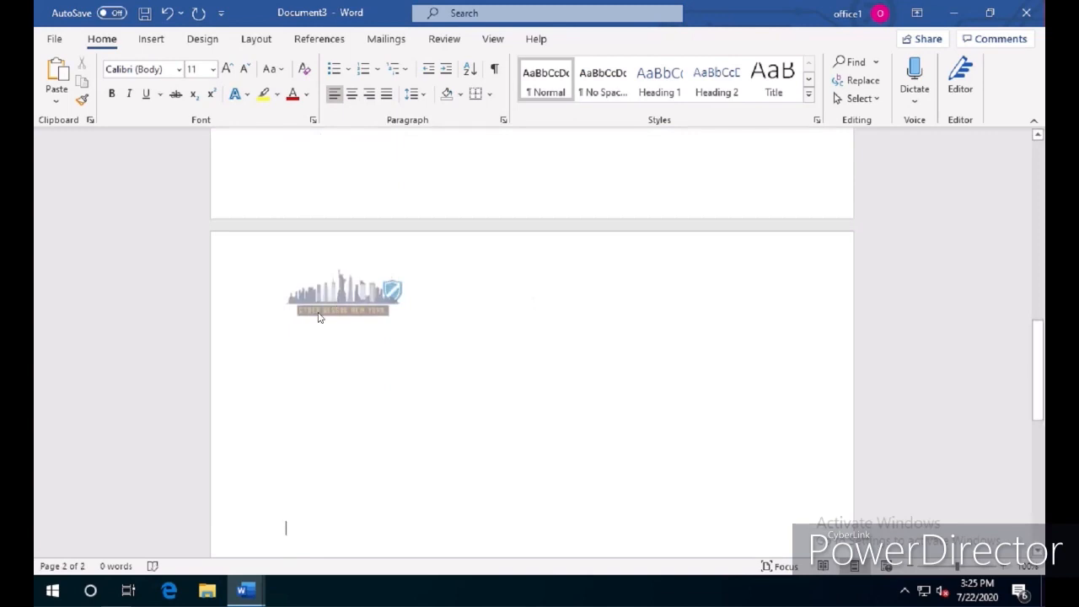
pyautogui.press('BackSpace')
pyautogui.scroll(-5, 318, 317)
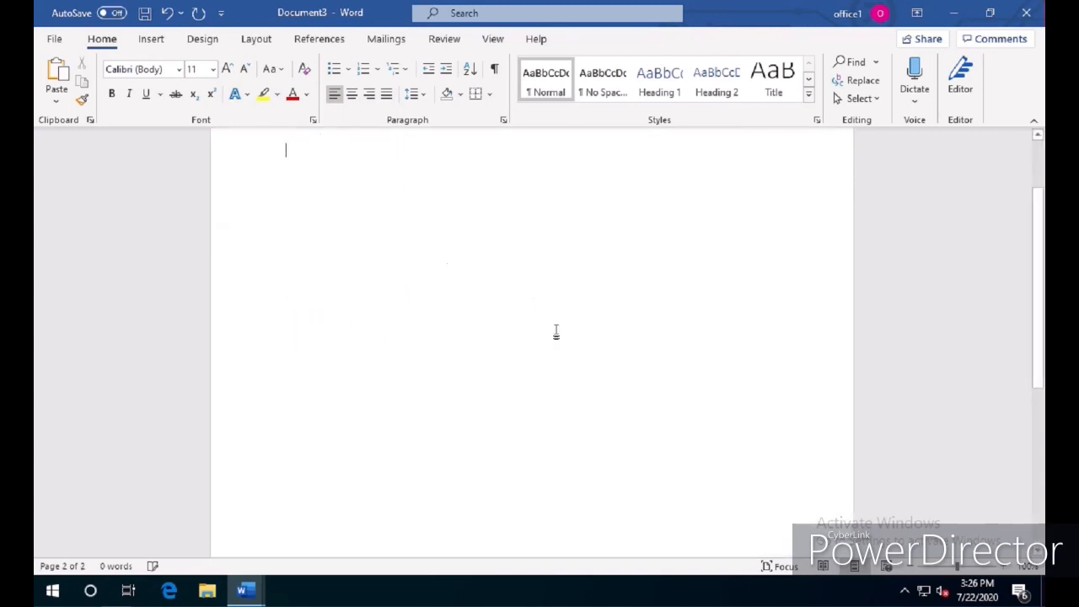
pyautogui.press('BackSpace')
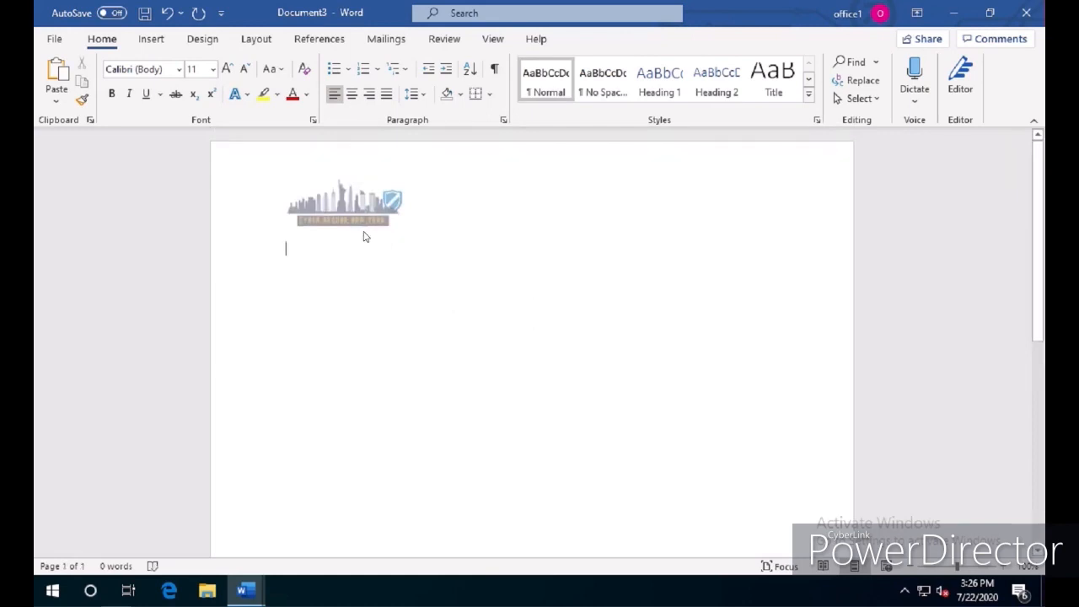
# Insert page numbers at the bottom of the page in the Brackets 2 style and close the footer
pyautogui.click(152, 40)
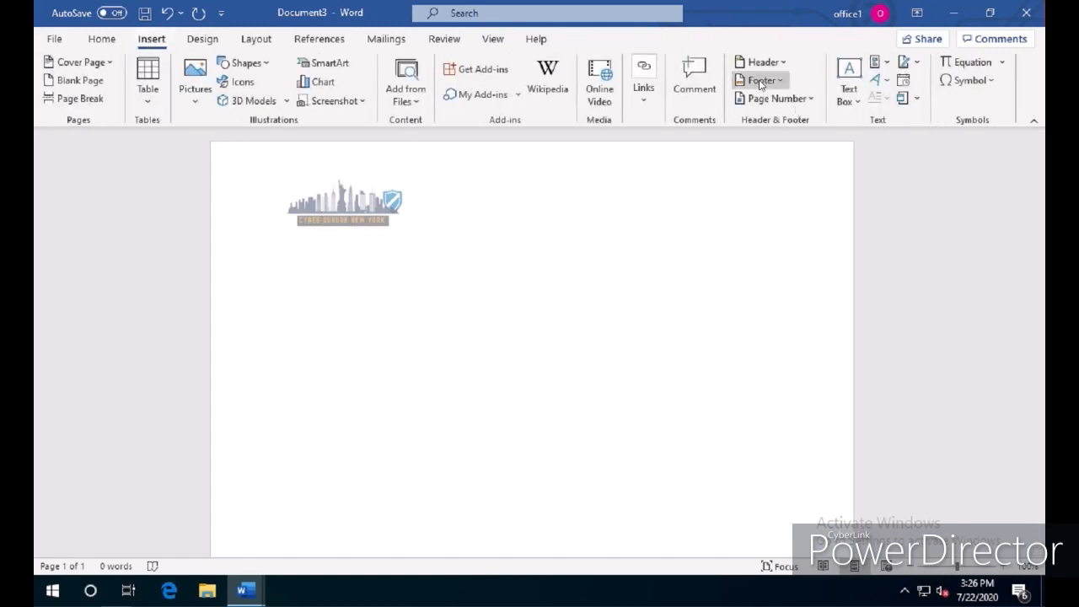
pyautogui.click(777, 99)
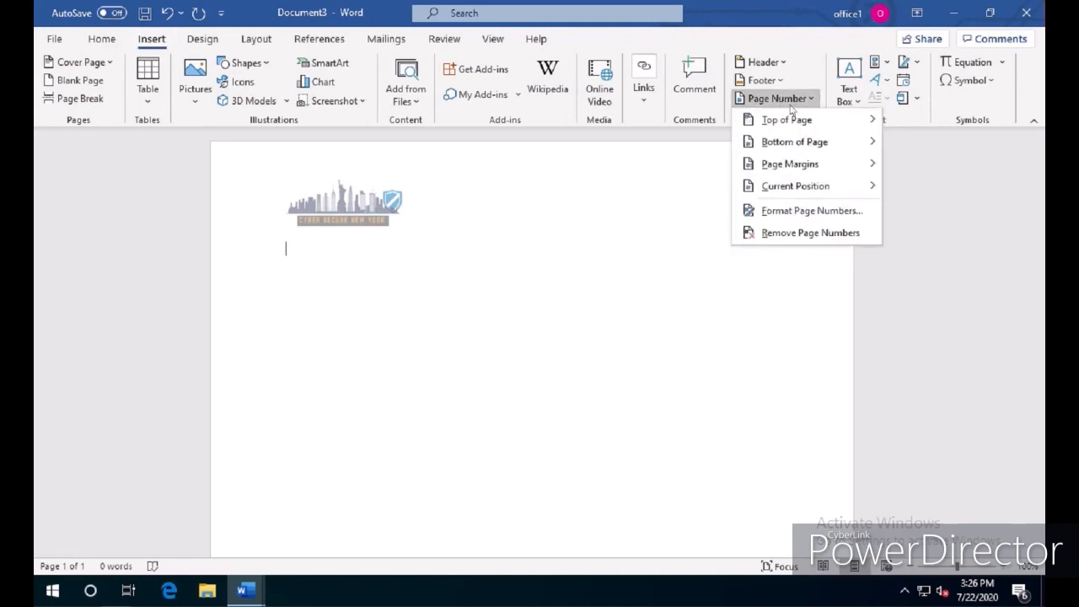
pyautogui.moveTo(807, 128)
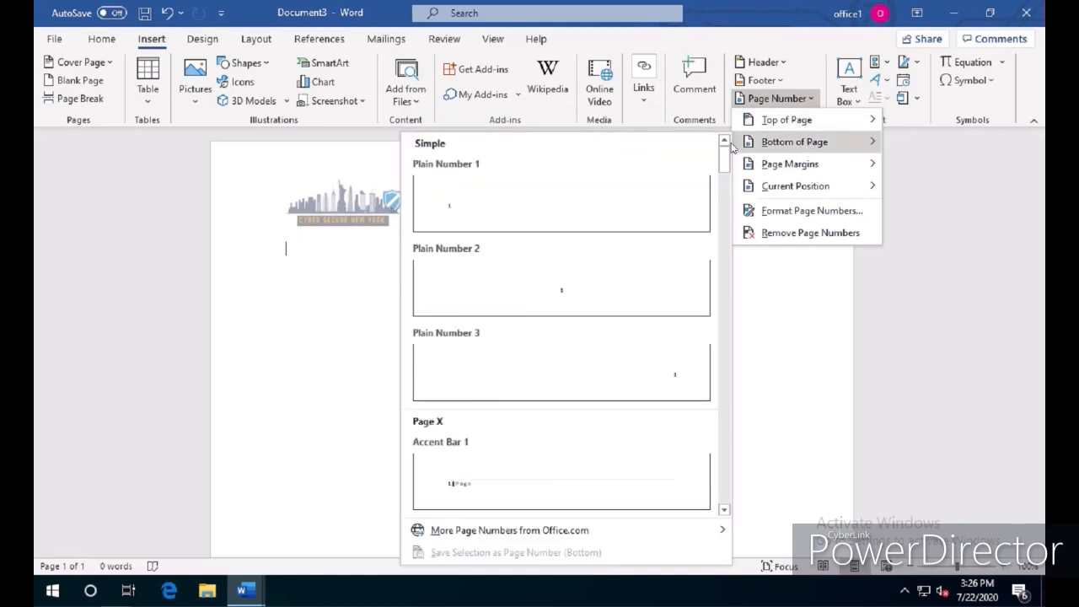
pyautogui.scroll(-5, 540, 318)
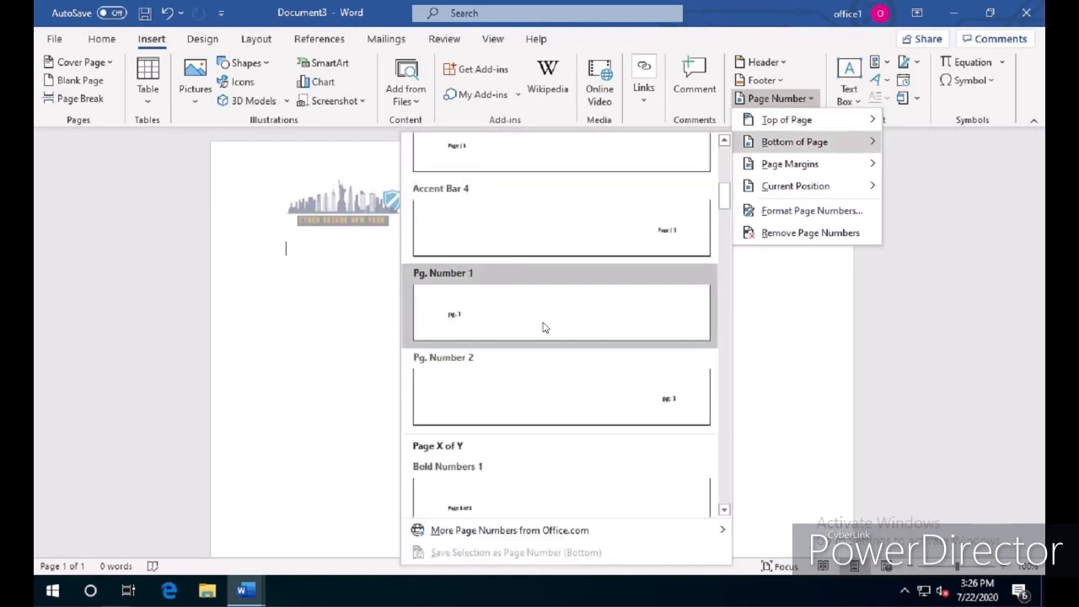
pyautogui.scroll(-5, 544, 327)
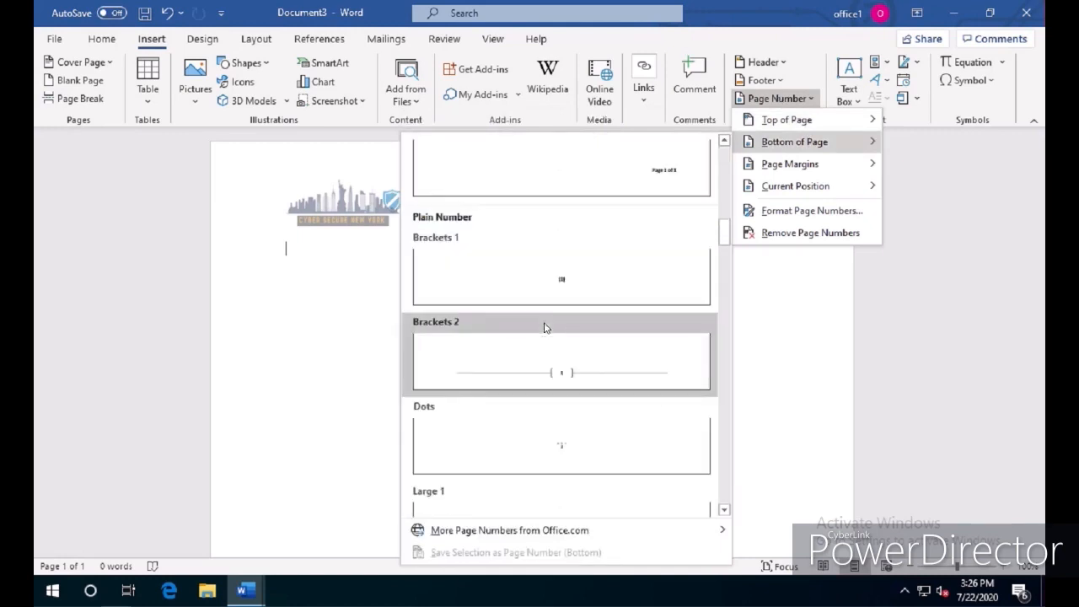
pyautogui.click(588, 371)
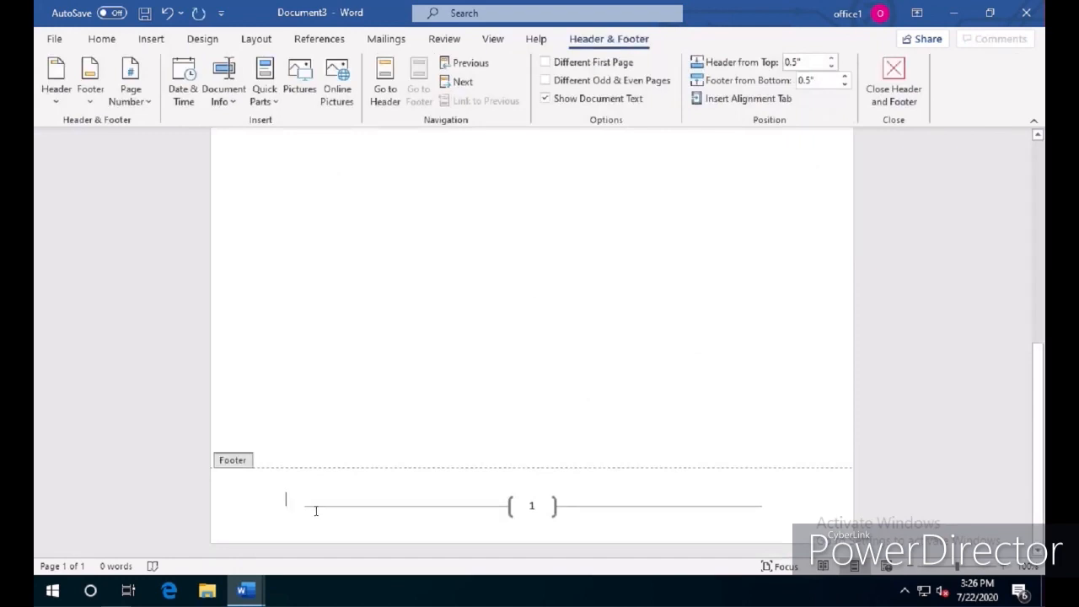
pyautogui.click(905, 76)
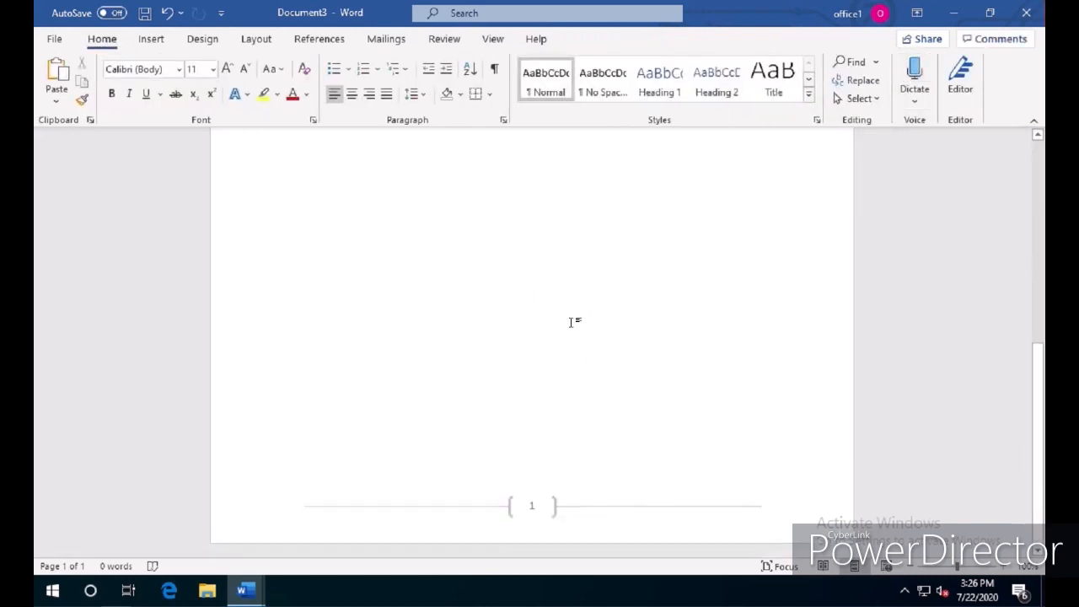
# Add blank lines until the document spans four pages, and check the header logo and footer page numbers across the pages
pyautogui.scroll(-15, 571, 324)
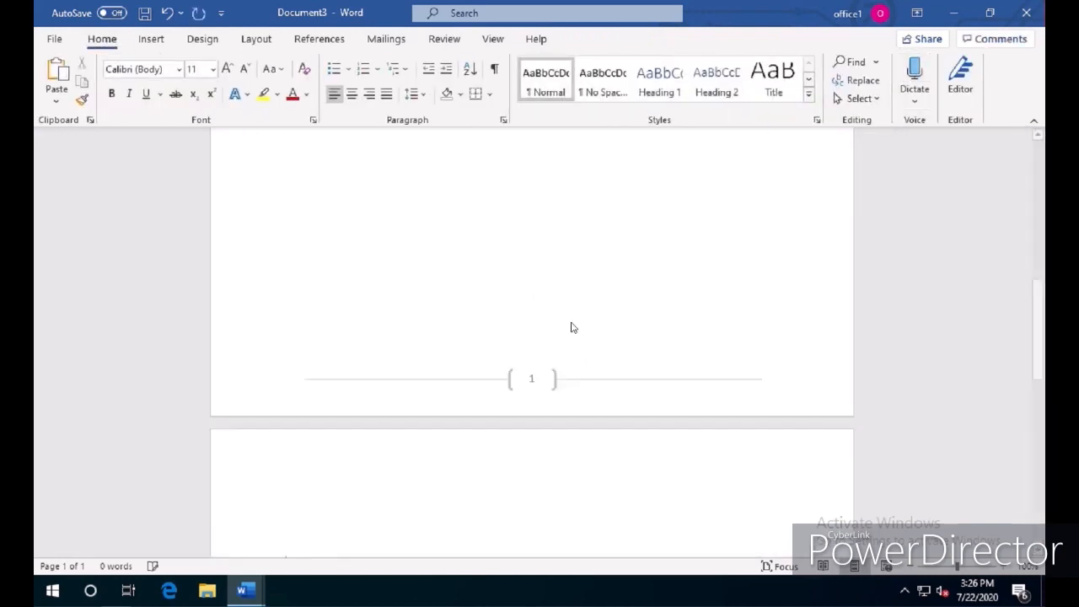
pyautogui.scroll(-15, 571, 327)
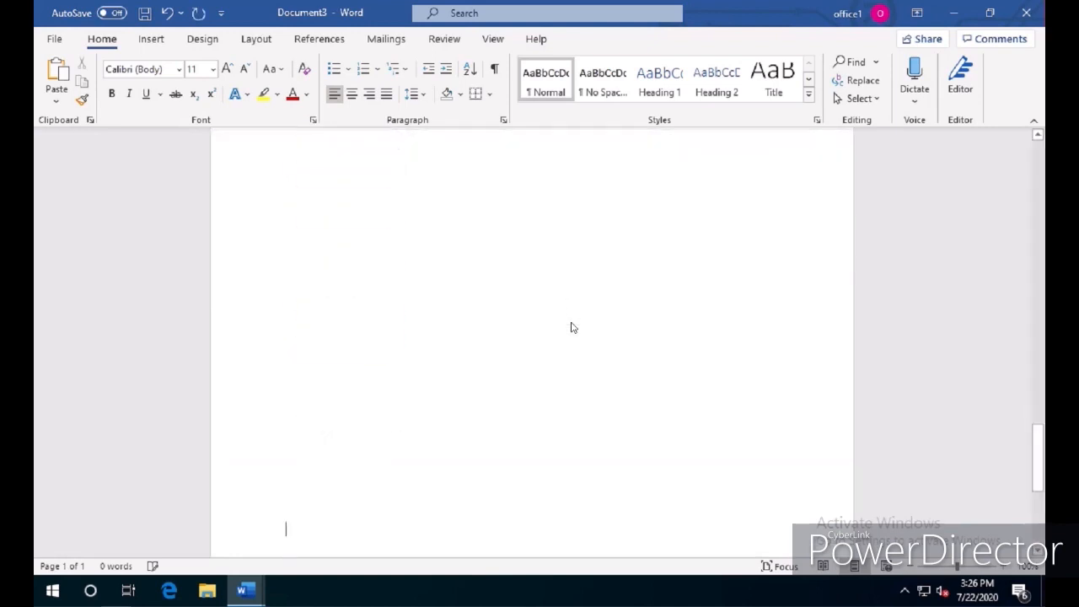
pyautogui.press('Return')
pyautogui.press('Return')
pyautogui.press('Return')
pyautogui.press('Return')
pyautogui.press('Return')
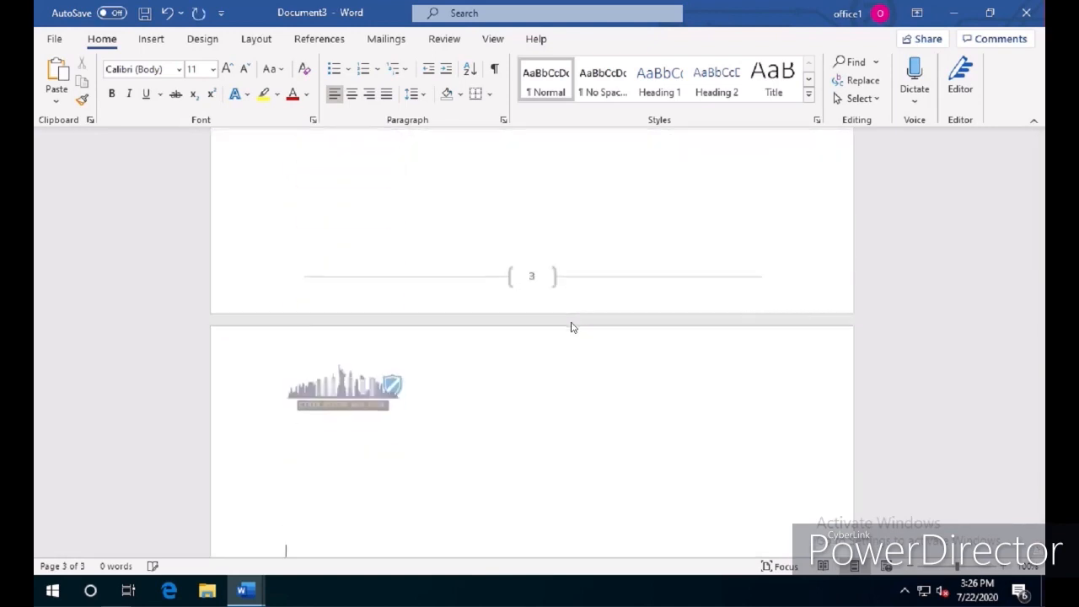
pyautogui.scroll(3, 529, 386)
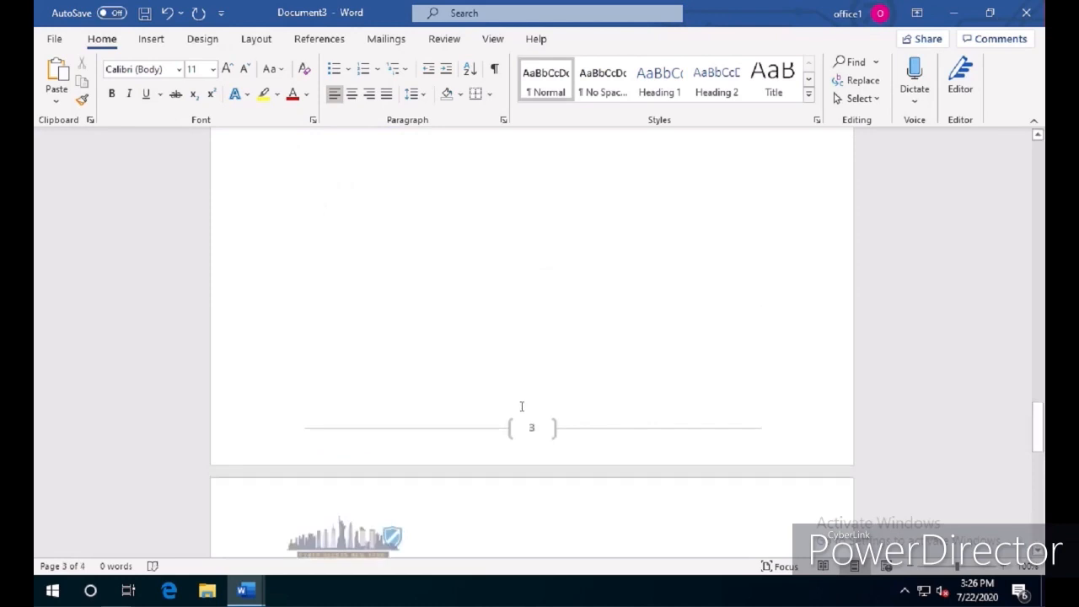
pyautogui.scroll(10, 521, 407)
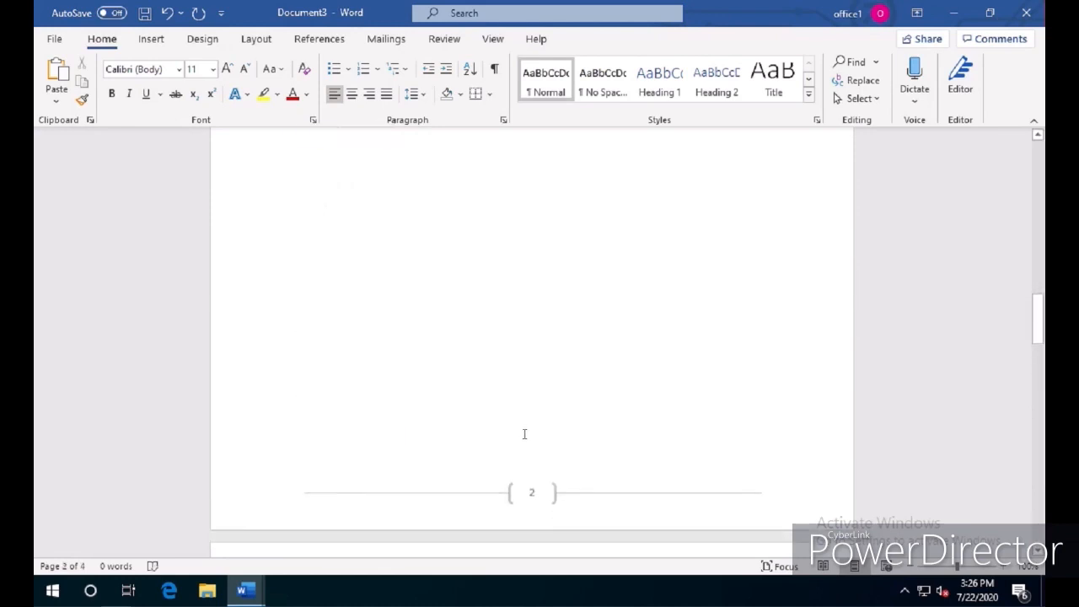
pyautogui.scroll(8, 531, 436)
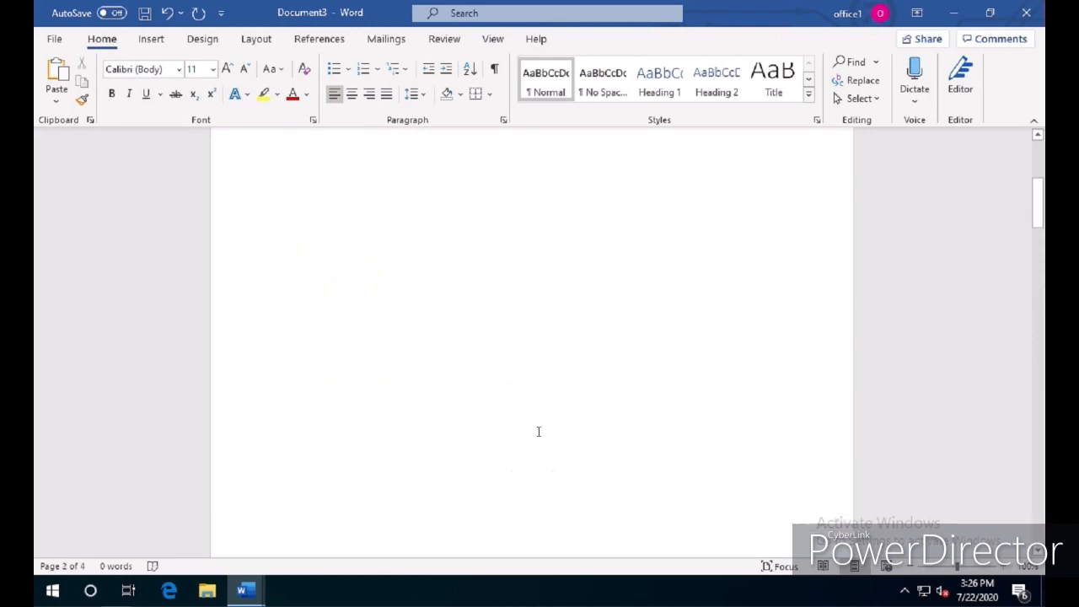
pyautogui.scroll(1, 538, 431)
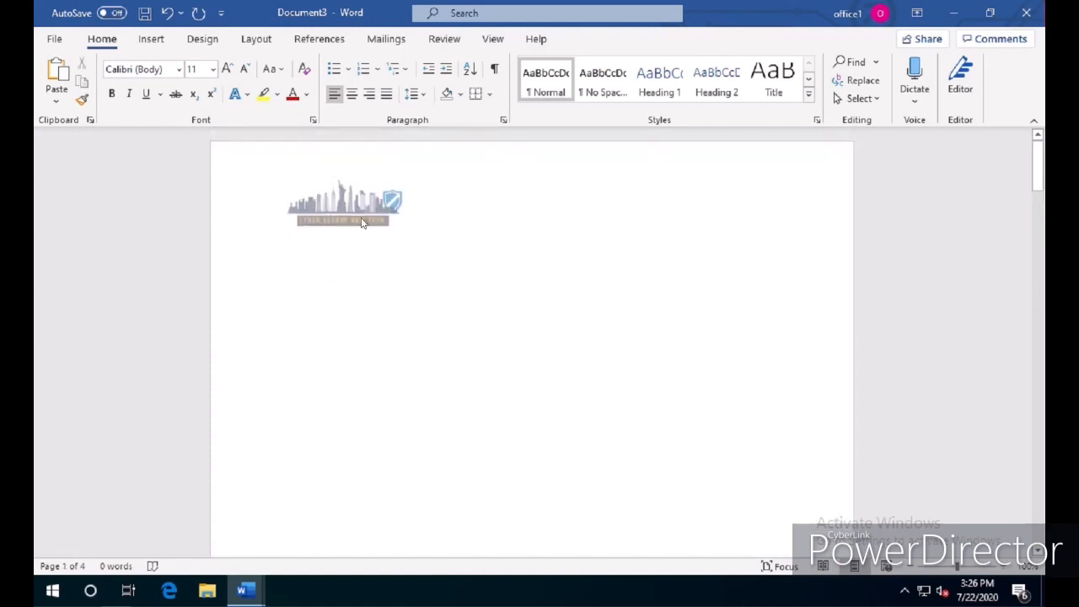
# Replace the logo in the header with the text "Company Letter Head" and start a new line below it
pyautogui.doubleClick(367, 221)
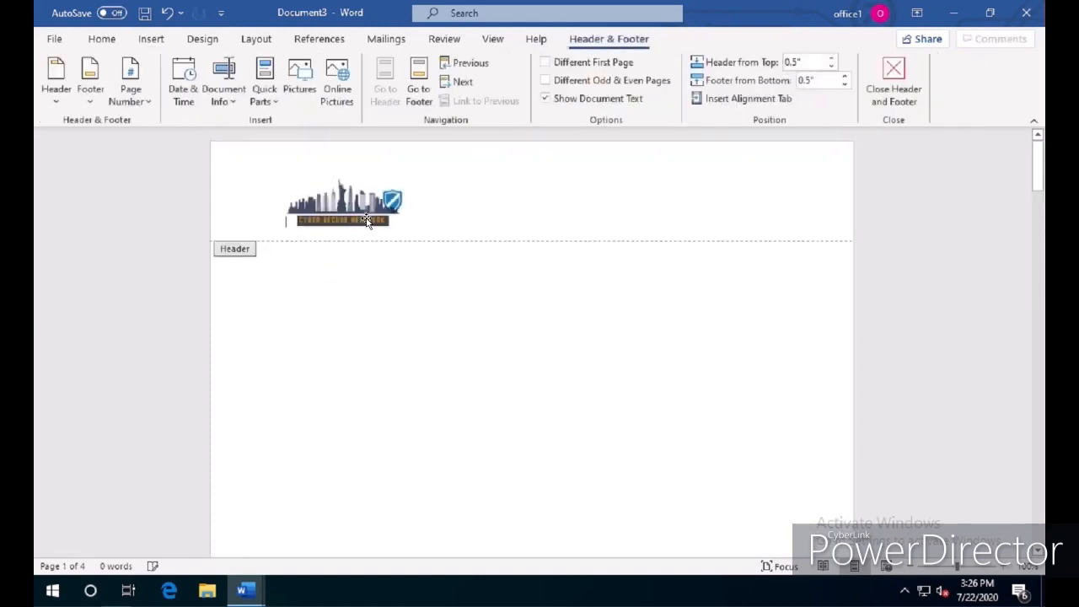
pyautogui.click(380, 215)
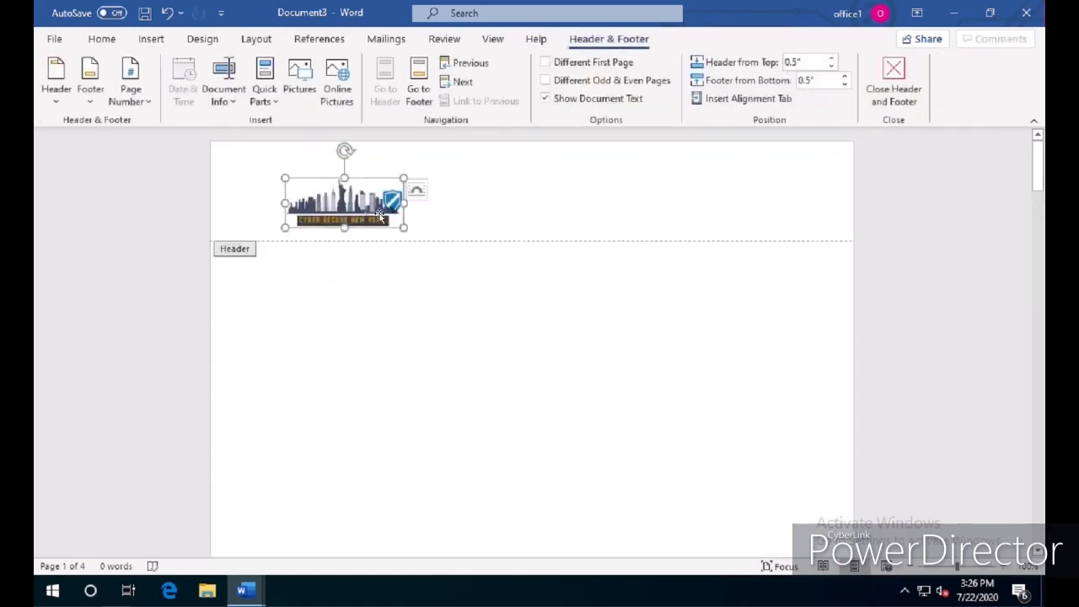
pyautogui.press('Delete')
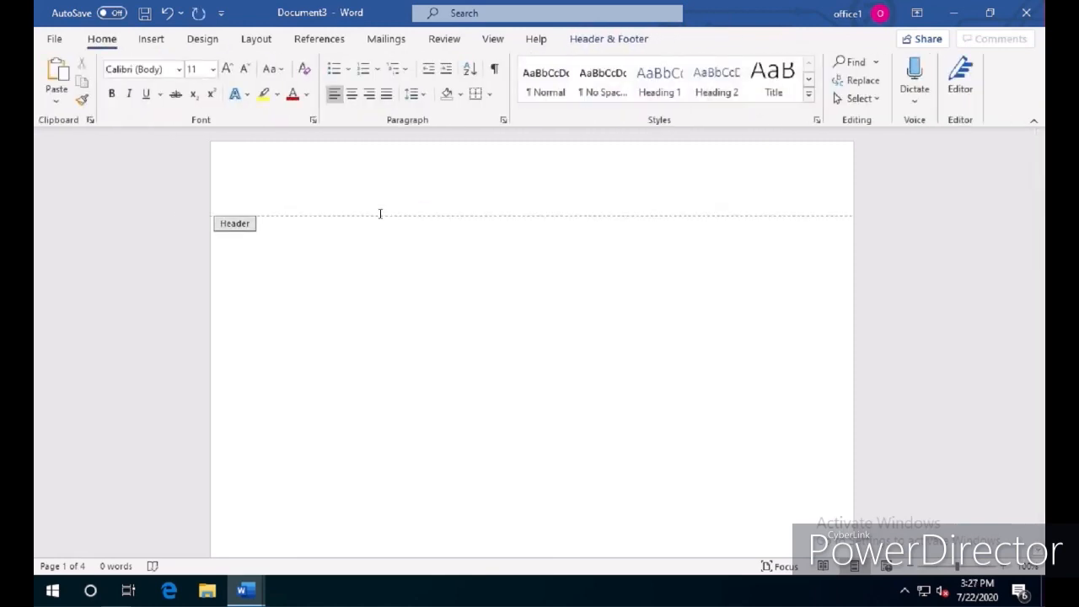
pyautogui.write('Company Letter Head')
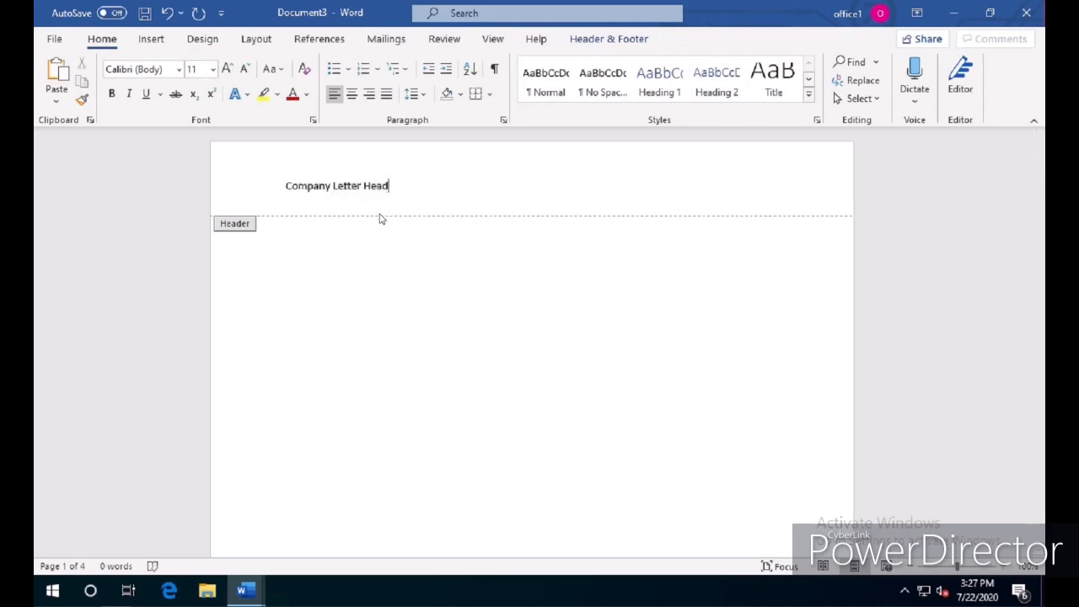
pyautogui.press('Return')
# Insert the colourful ink stock image below the header text, shrink it to about 0.78" by 1.18", and return to the body
pyautogui.click(145, 41)
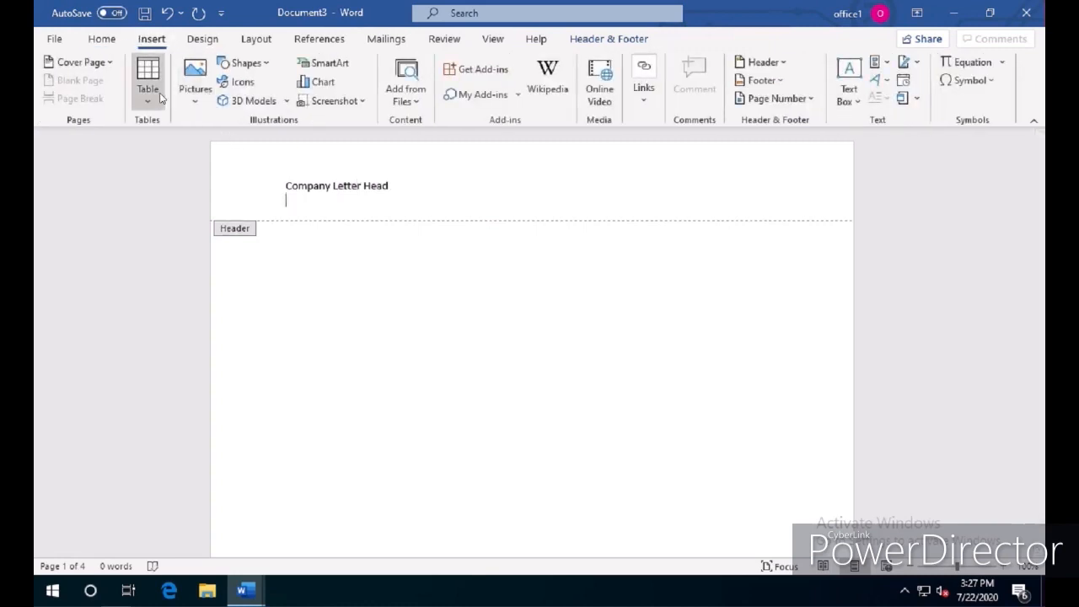
pyautogui.click(195, 85)
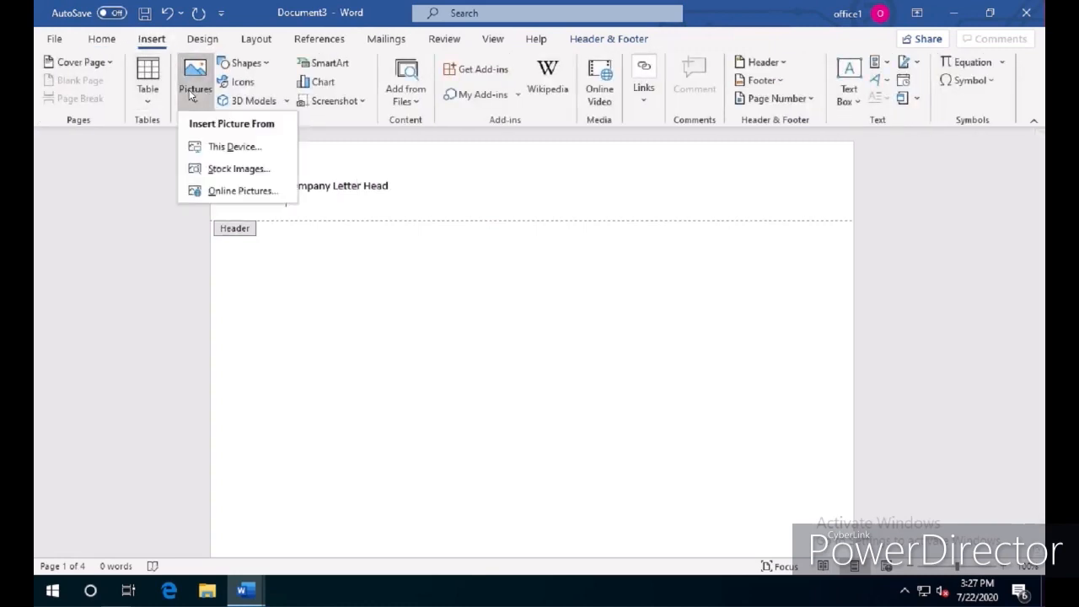
pyautogui.click(228, 168)
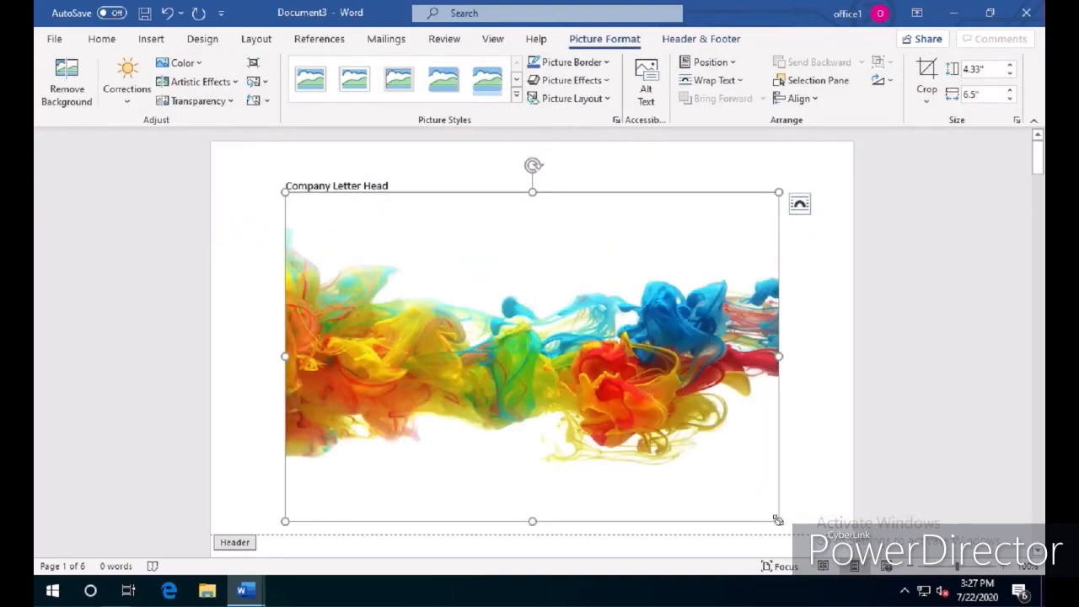
pyautogui.moveTo(778, 520); pyautogui.dragTo(375, 195)
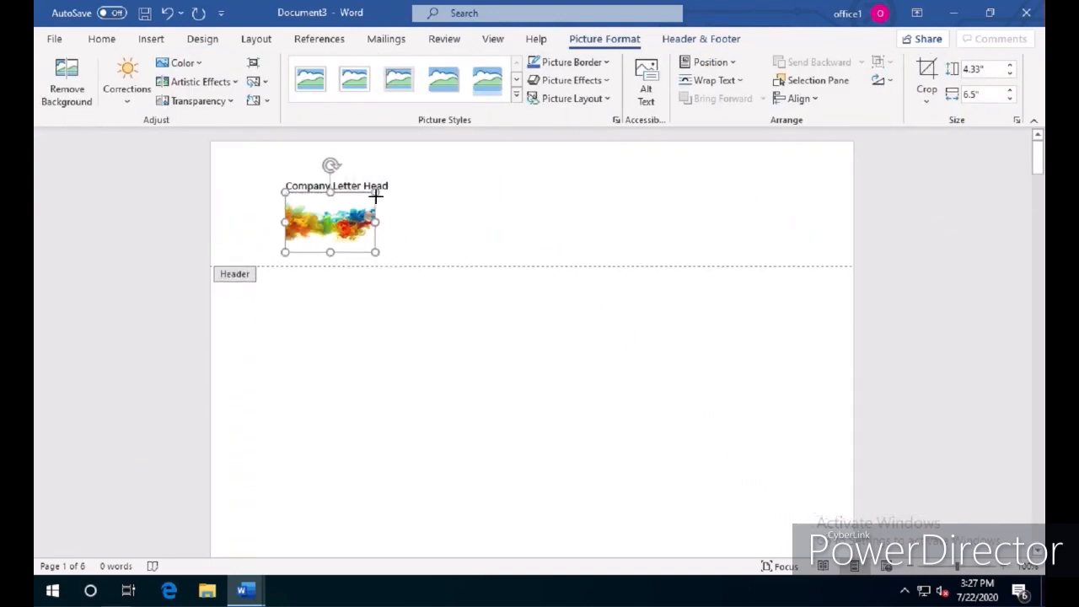
pyautogui.doubleClick(435, 347)
pyautogui.scroll(-10, 451, 352)
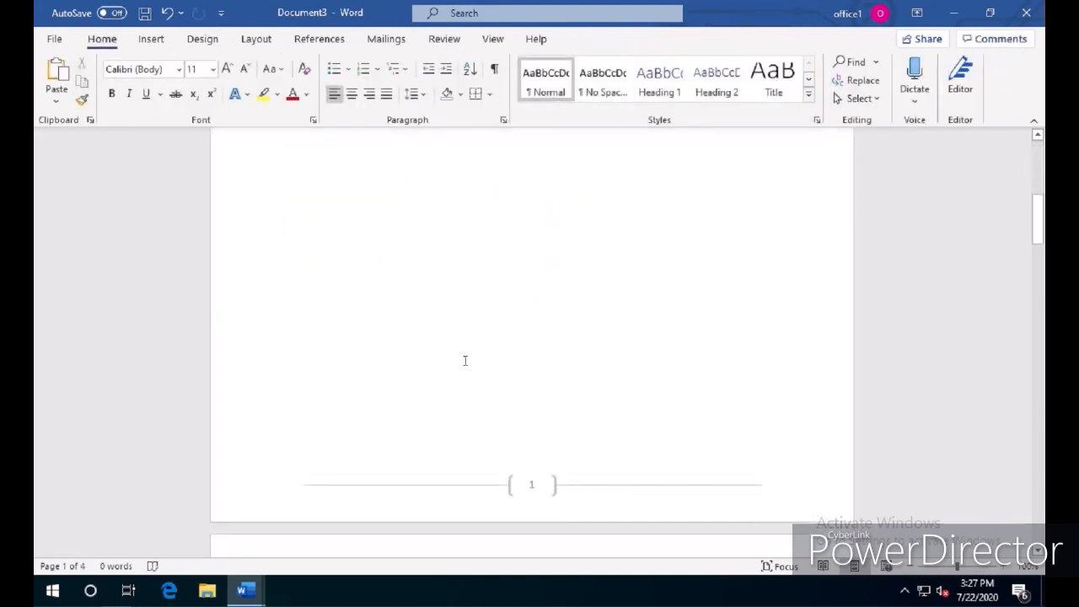
# Open the footer on page 1 for editing and remove the bracketed page numbers
pyautogui.scroll(5, 311, 229)
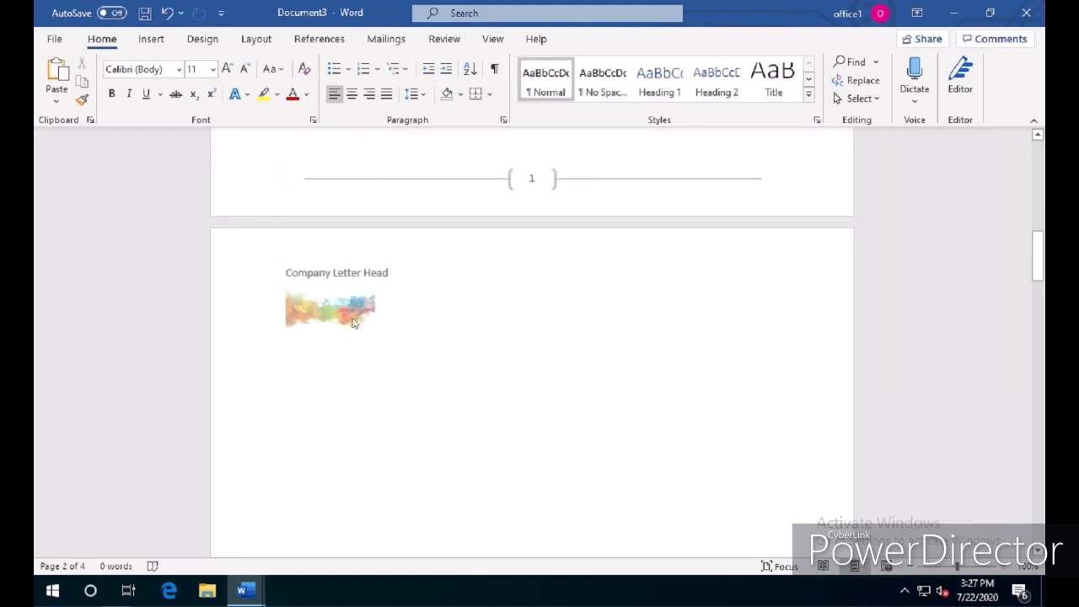
pyautogui.scroll(5, 489, 348)
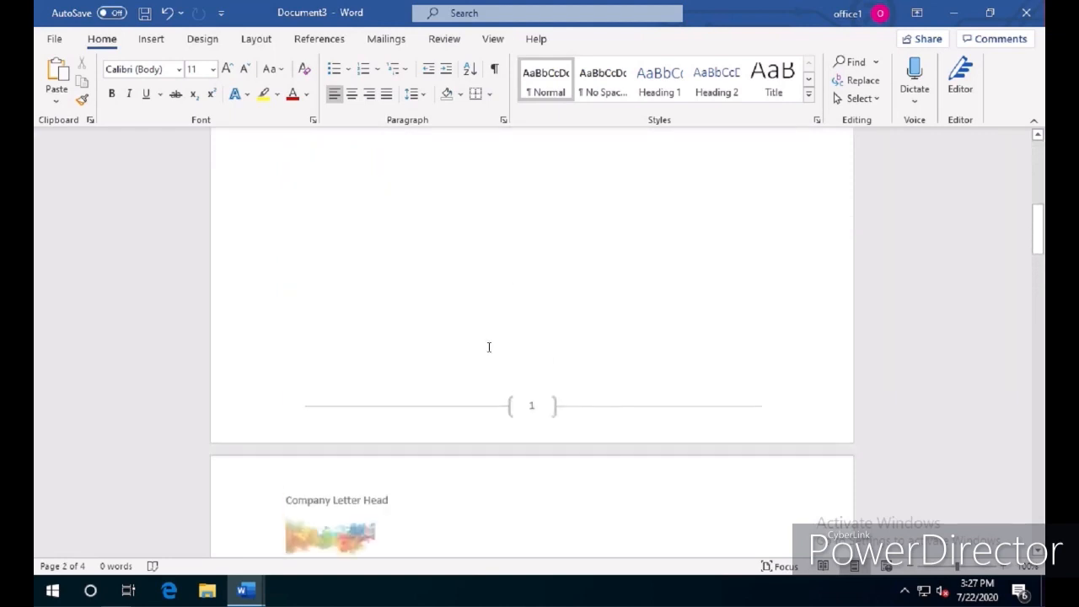
pyautogui.doubleClick(528, 405)
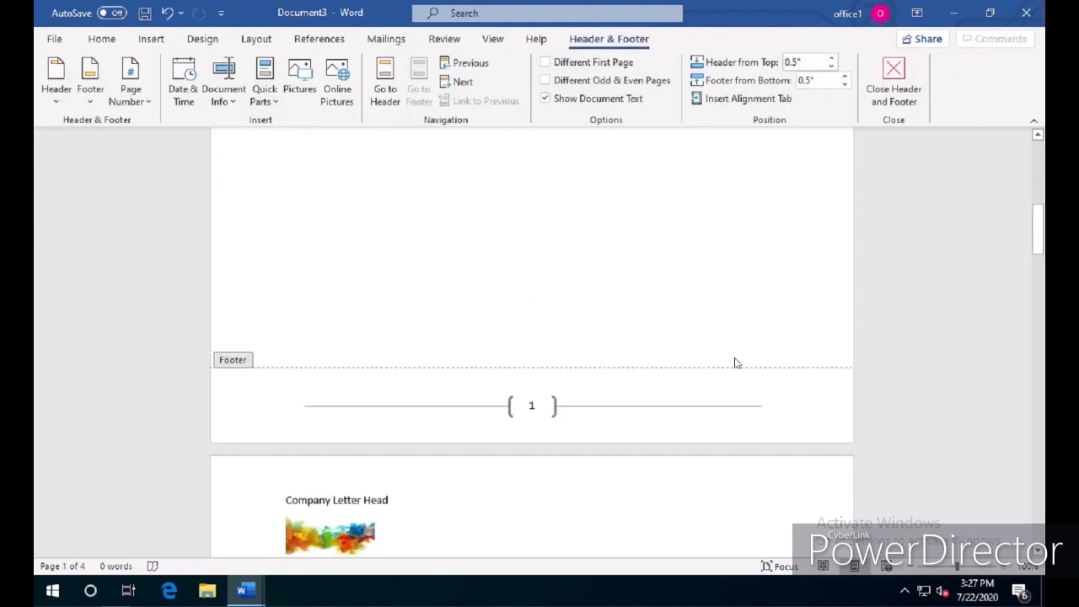
pyautogui.doubleClick(742, 409)
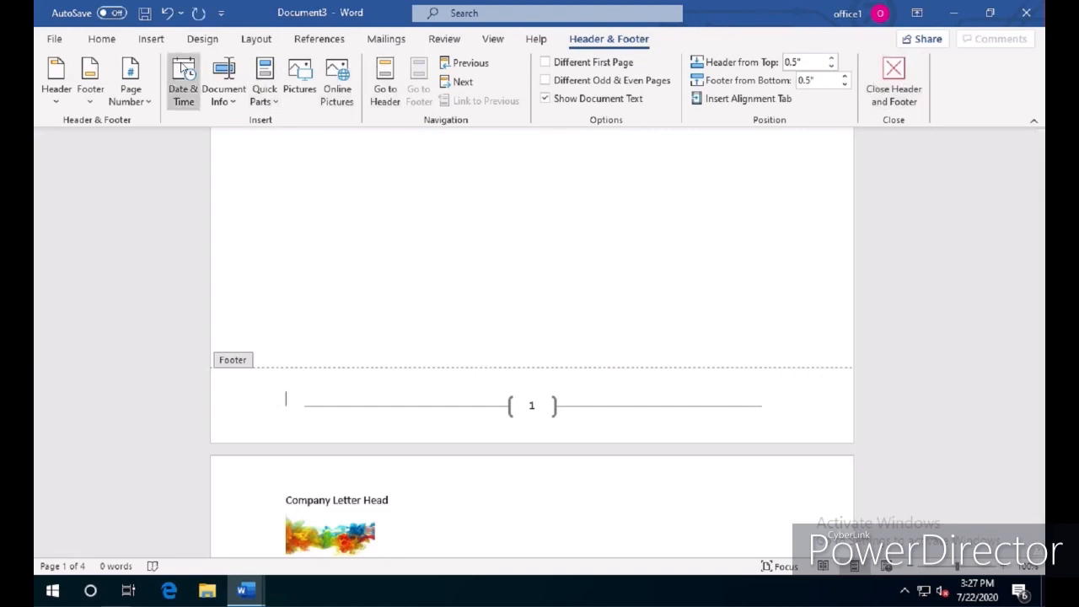
pyautogui.click(138, 94)
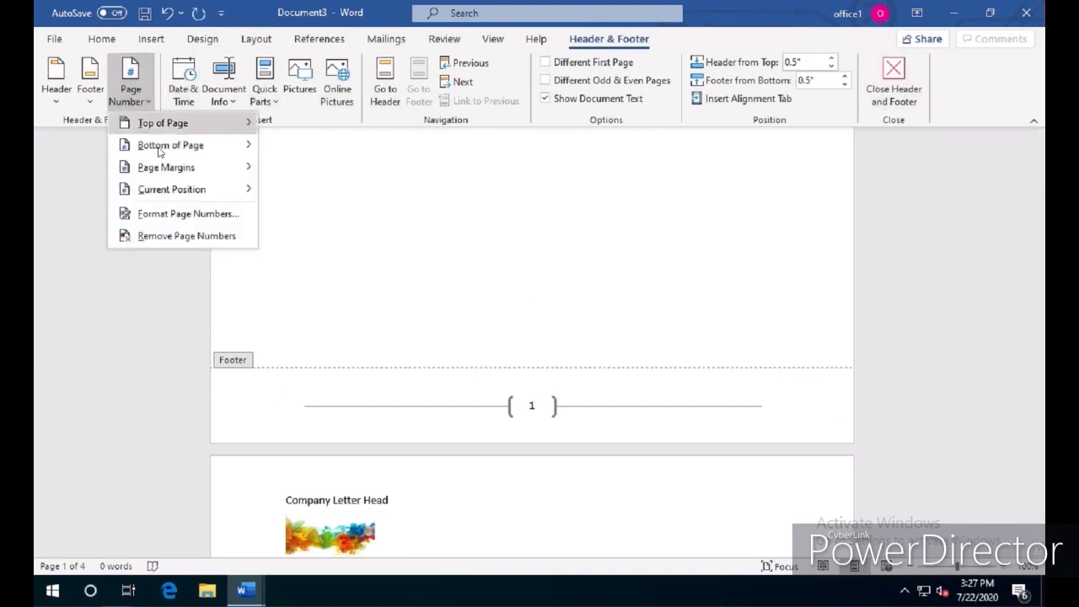
pyautogui.moveTo(142, 167)
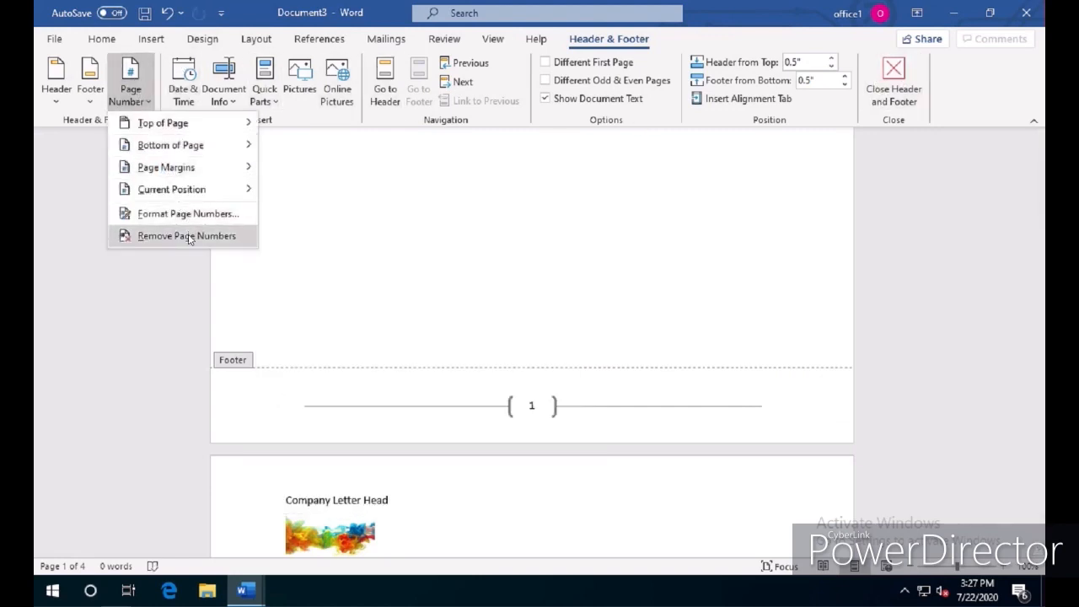
pyautogui.click(180, 235)
# Insert the built-in Blank (Three Columns) footer and check it together with the header on the next page
pyautogui.click(90, 92)
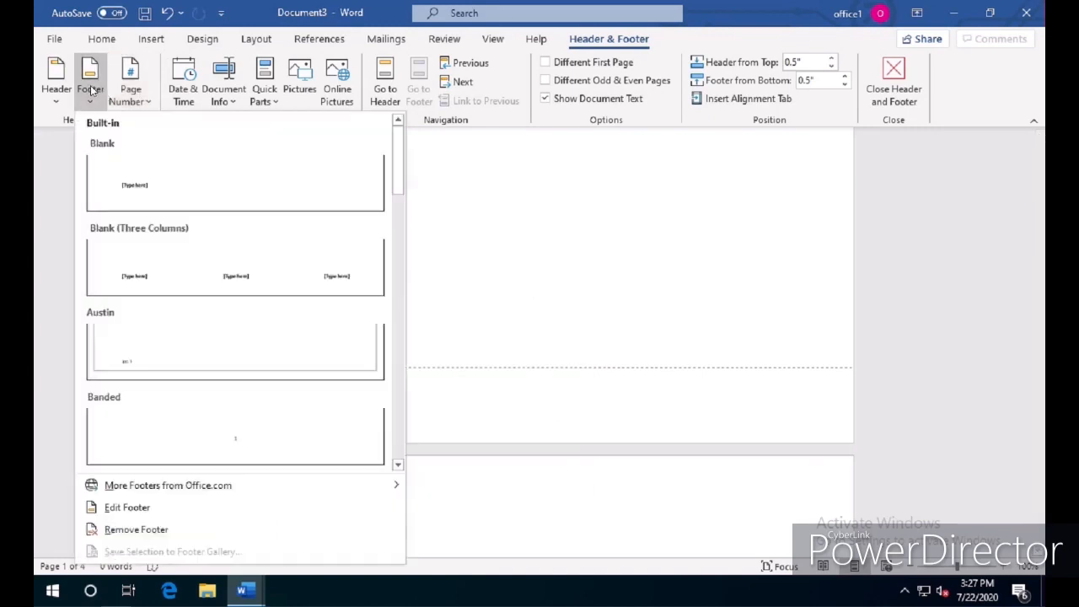
pyautogui.click(188, 283)
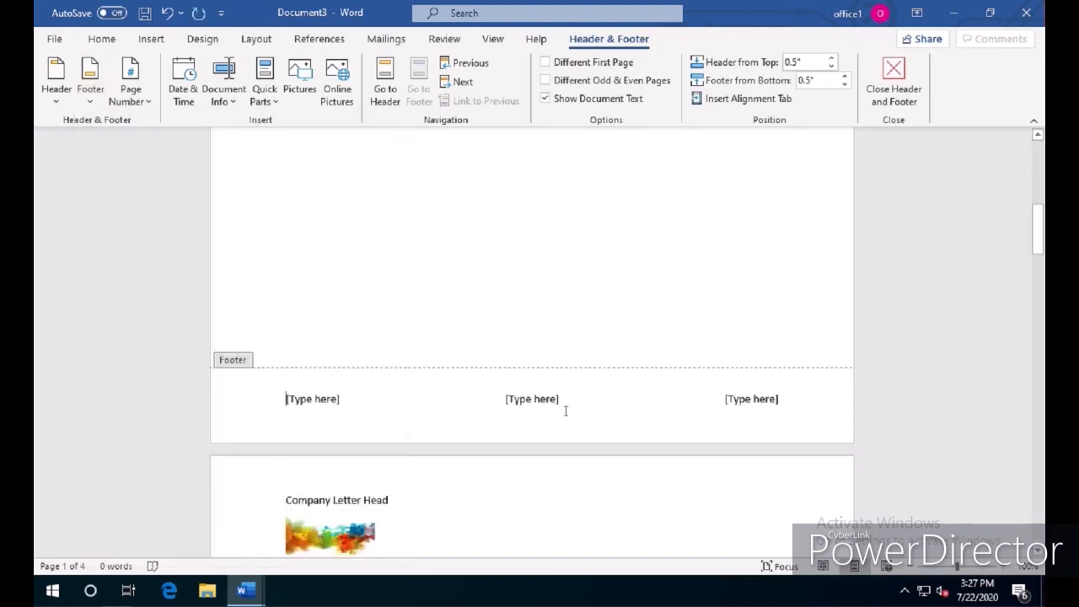
pyautogui.scroll(9, 565, 412)
pyautogui.scroll(-7, 566, 412)
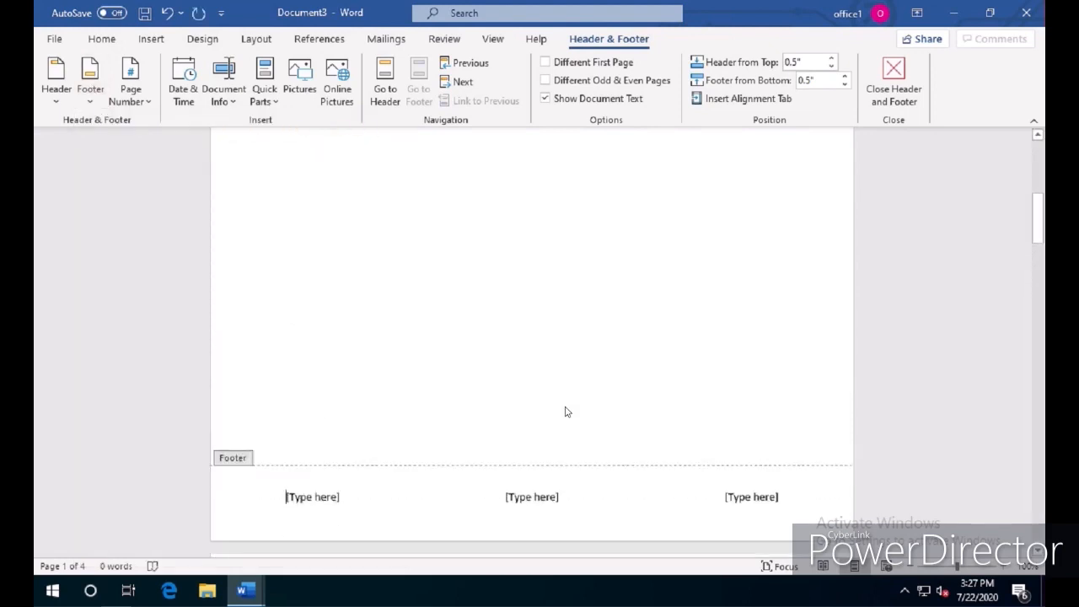
pyautogui.scroll(-6, 565, 413)
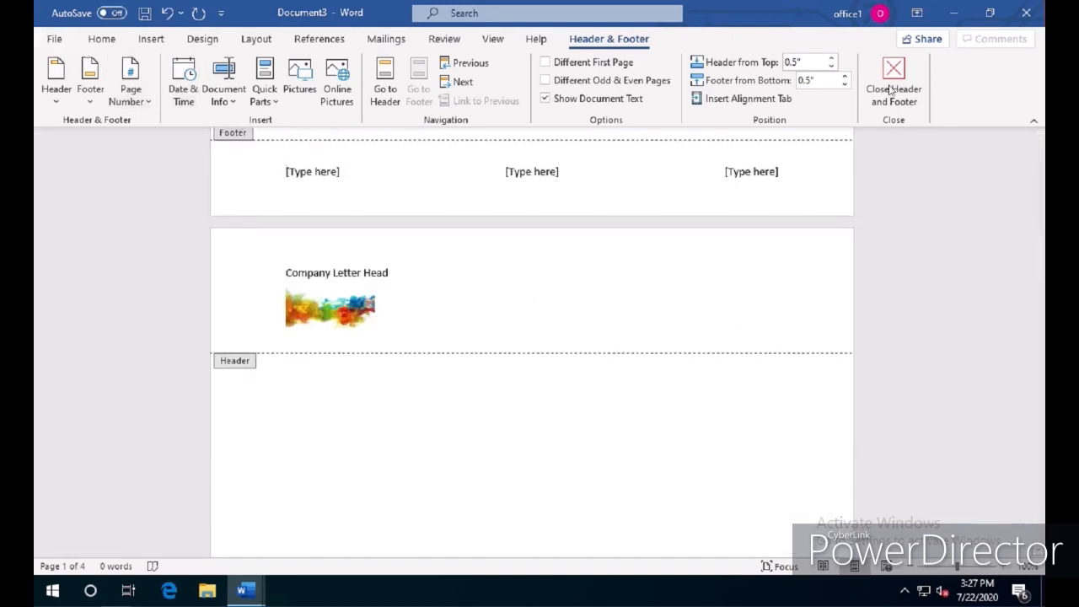
# Save the letterhead to the desktop on this PC as a Word Document named Doc3
pyautogui.click(54, 39)
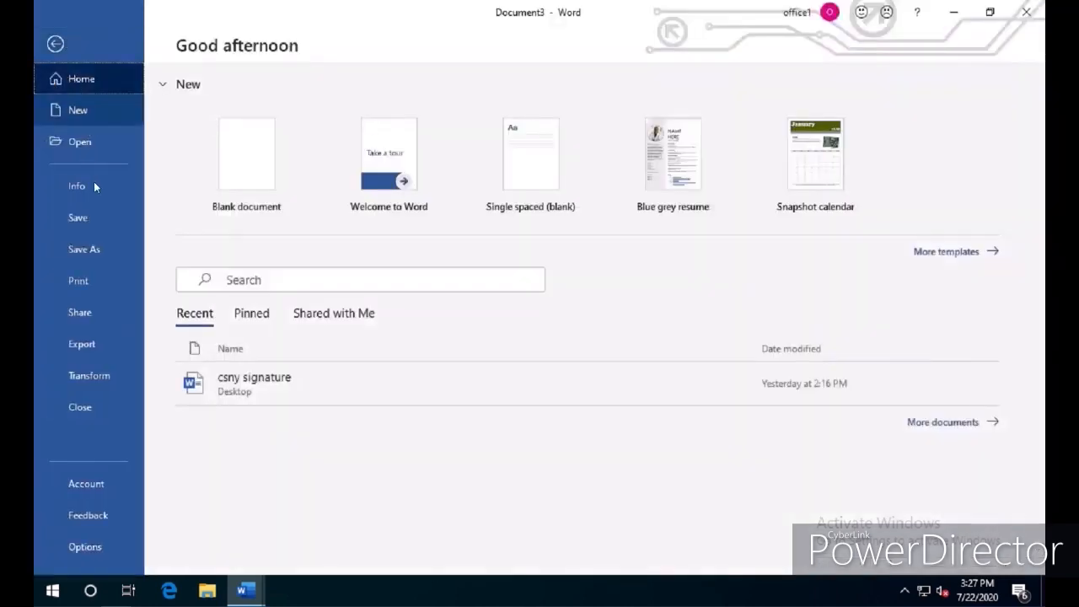
pyautogui.click(94, 216)
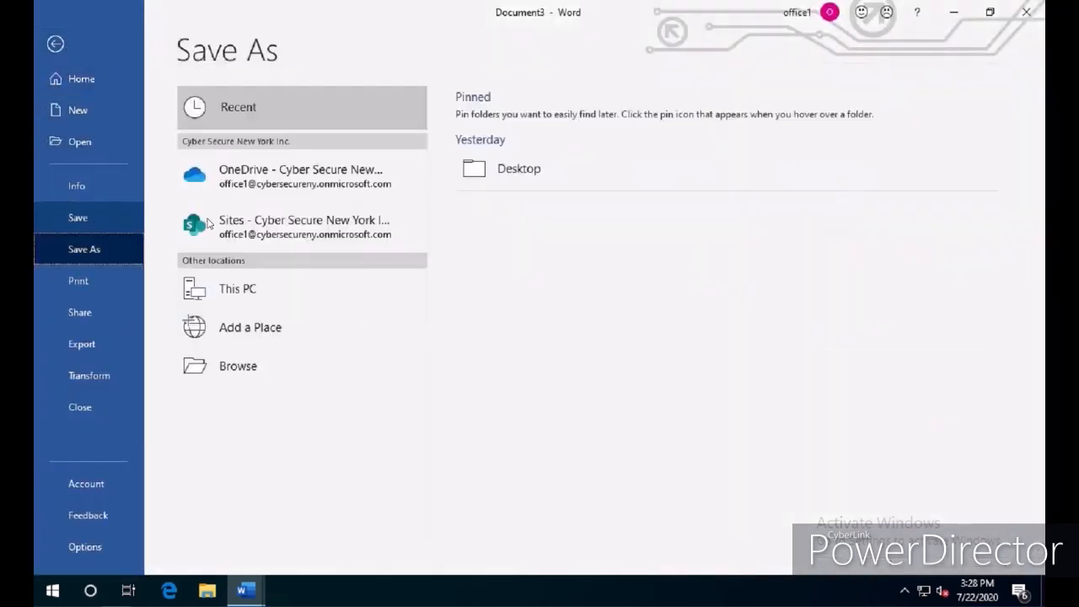
pyautogui.click(246, 290)
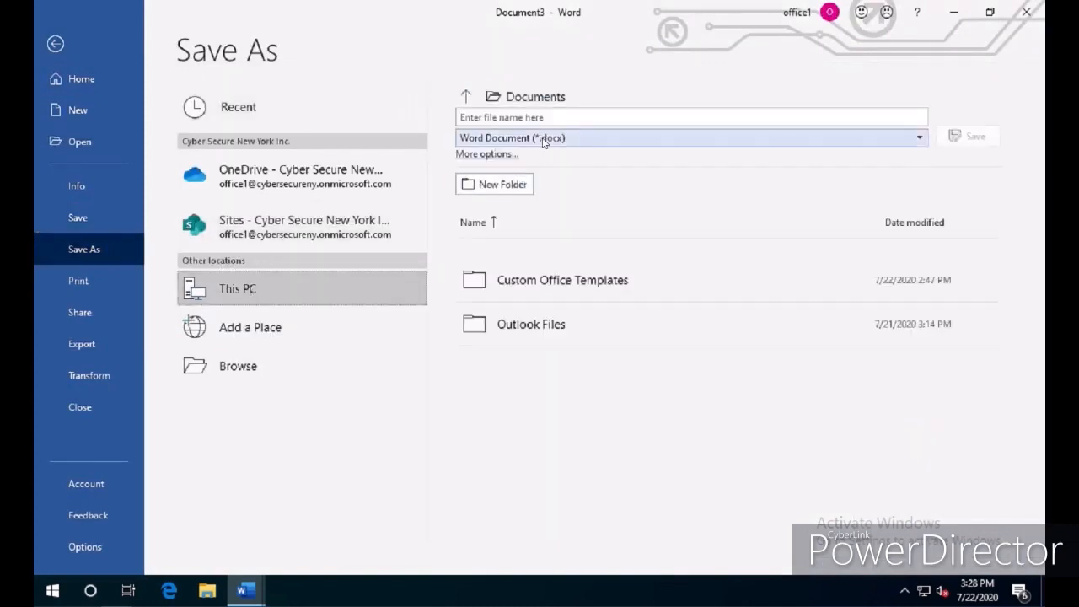
pyautogui.click(523, 98)
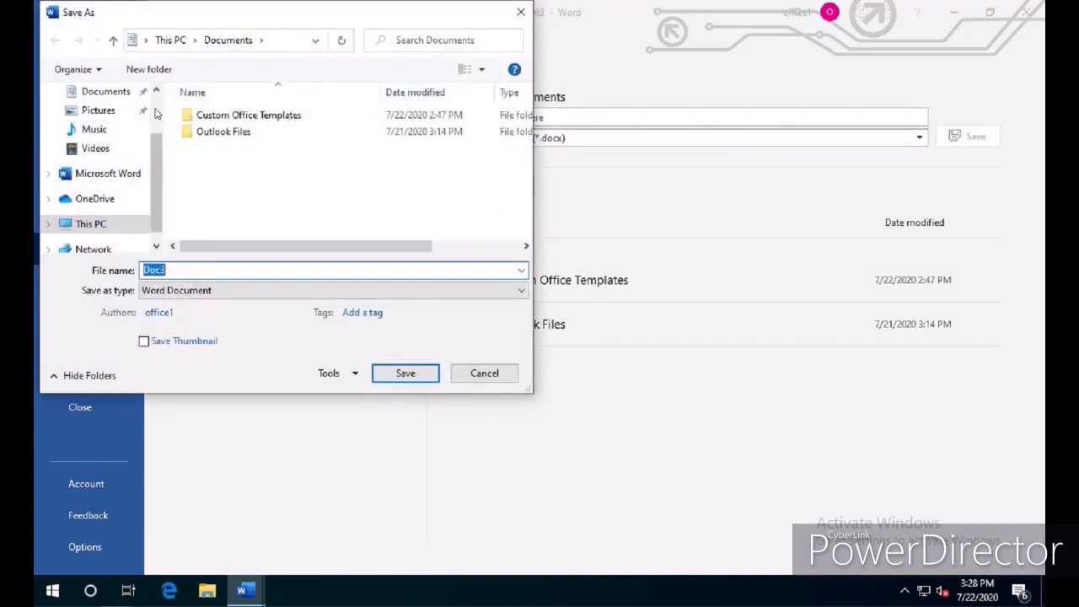
pyautogui.scroll(2, 93, 144)
pyautogui.click(98, 124)
pyautogui.click(406, 372)
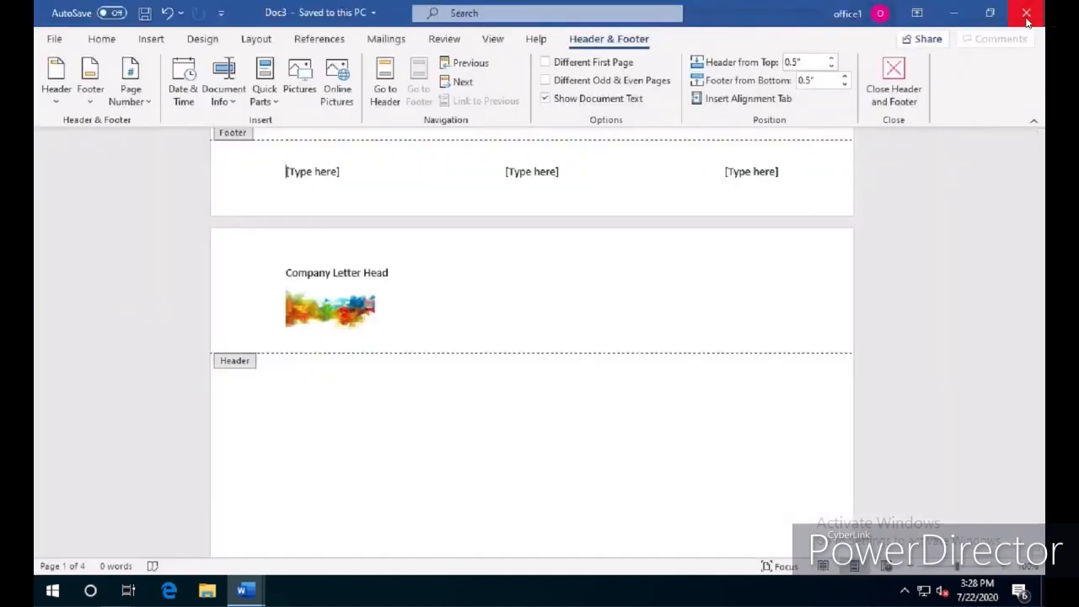
# Close the saved letterhead, and close the other open document, Document2, without saving its changes
pyautogui.click(894, 84)
pyautogui.click(1026, 17)
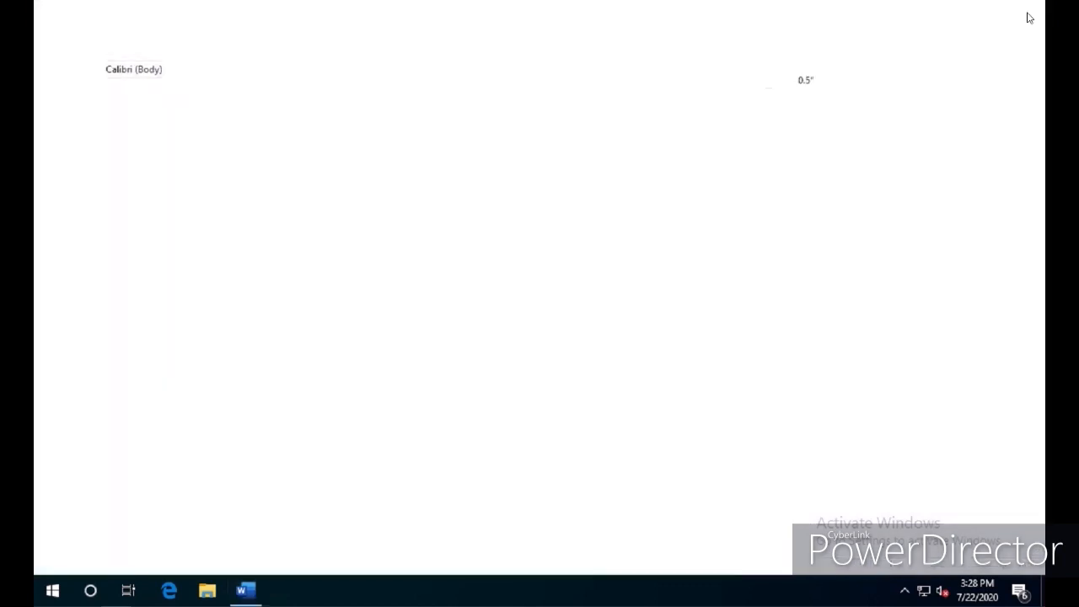
pyautogui.click(1026, 17)
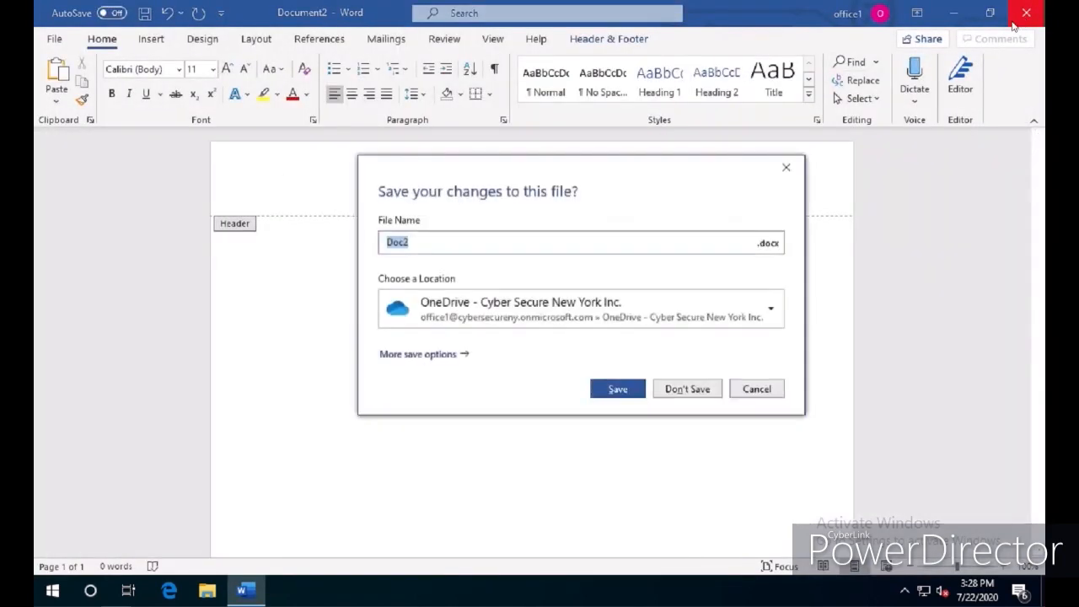
pyautogui.click(684, 390)
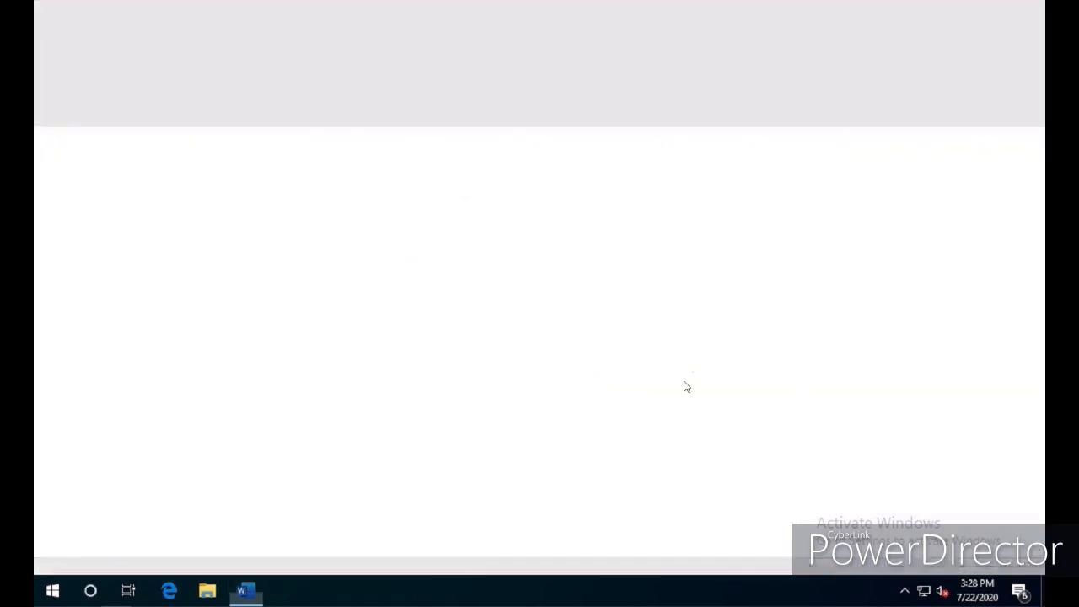
# Reopen Doc3 from the desktop and check the header text, image and three-column footer across the pages
pyautogui.doubleClick(178, 35)
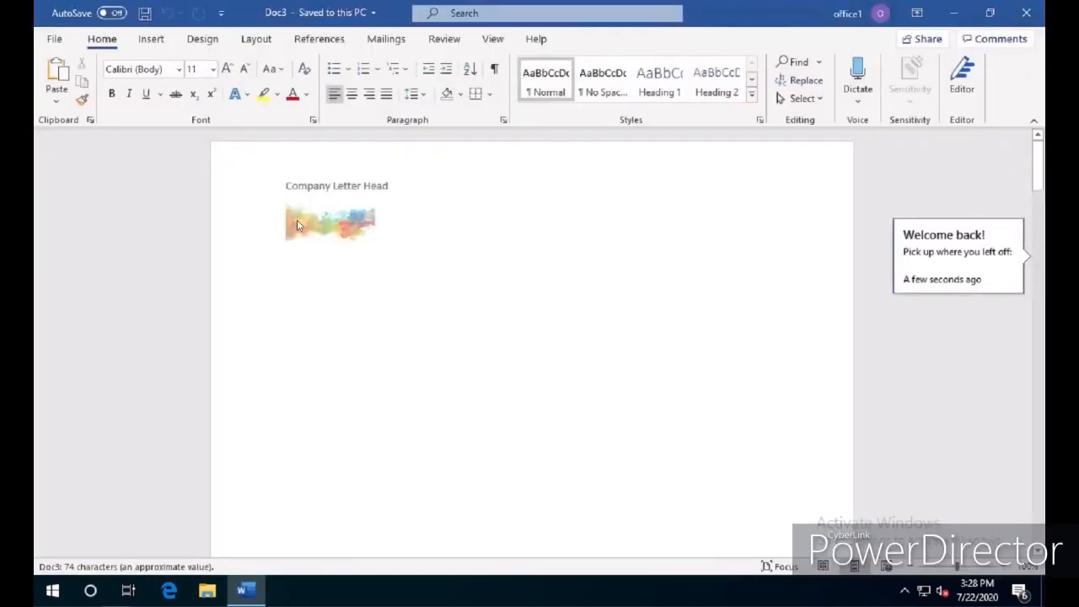
pyautogui.scroll(-3, 405, 292)
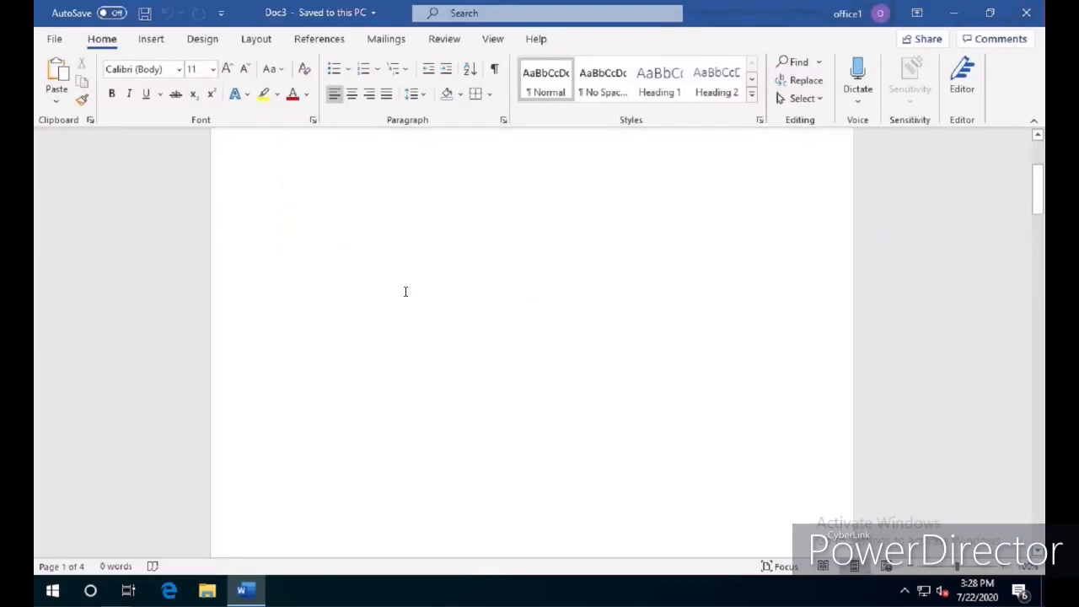
pyautogui.scroll(-5, 406, 292)
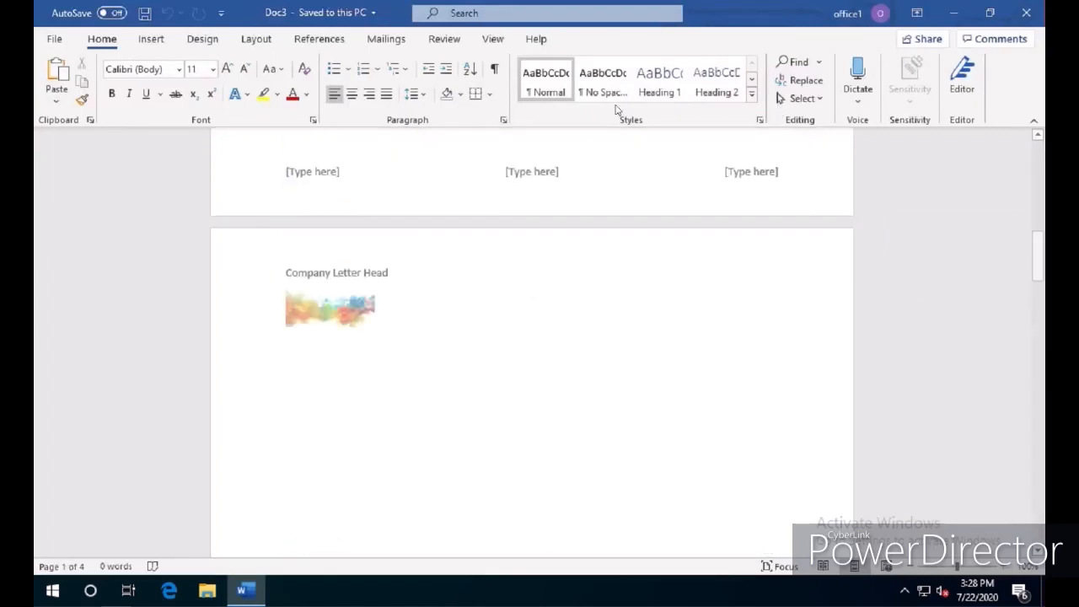